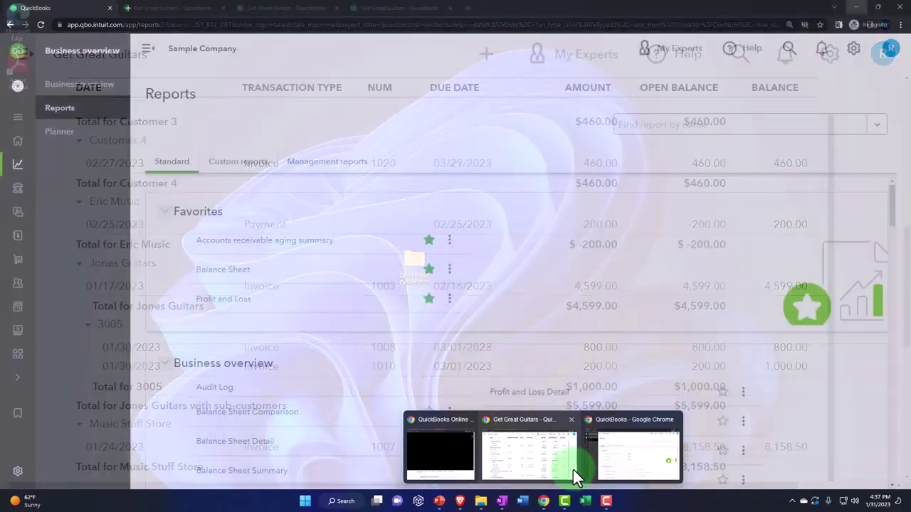
- Go to the Get Great Guitars dashboard, zoom the page out, and open the + New menu
{"action": "left_click", "coordinate": [560, 468]}
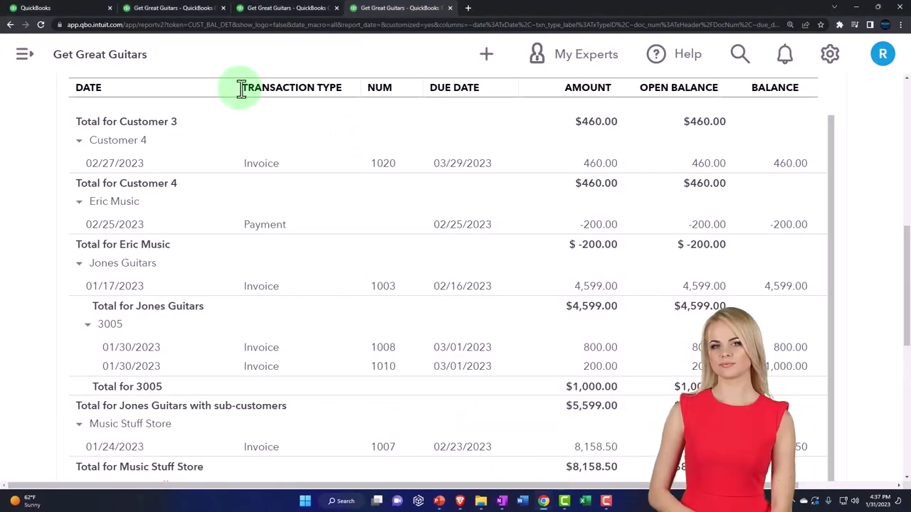
{"action": "left_click", "coordinate": [91, 10]}
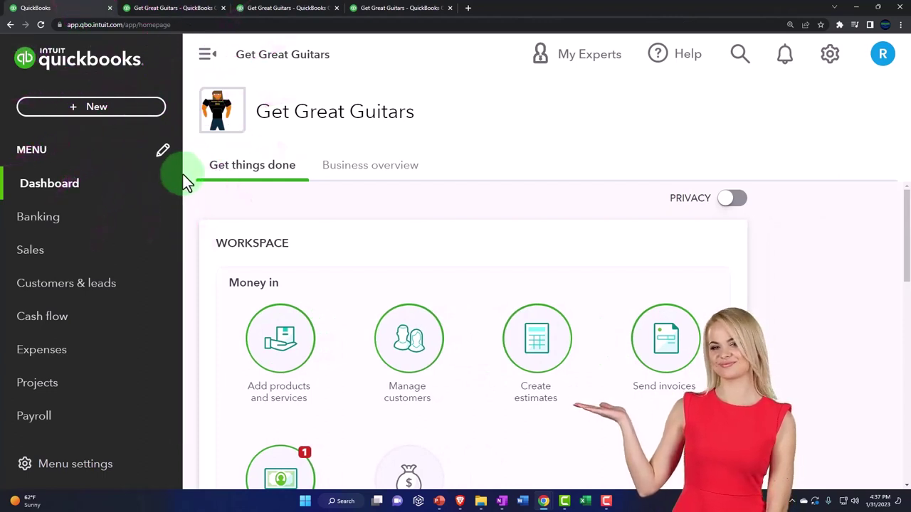
{"action": "key", "text": "ctrl+minus"}
{"action": "key", "text": "ctrl+minus"}
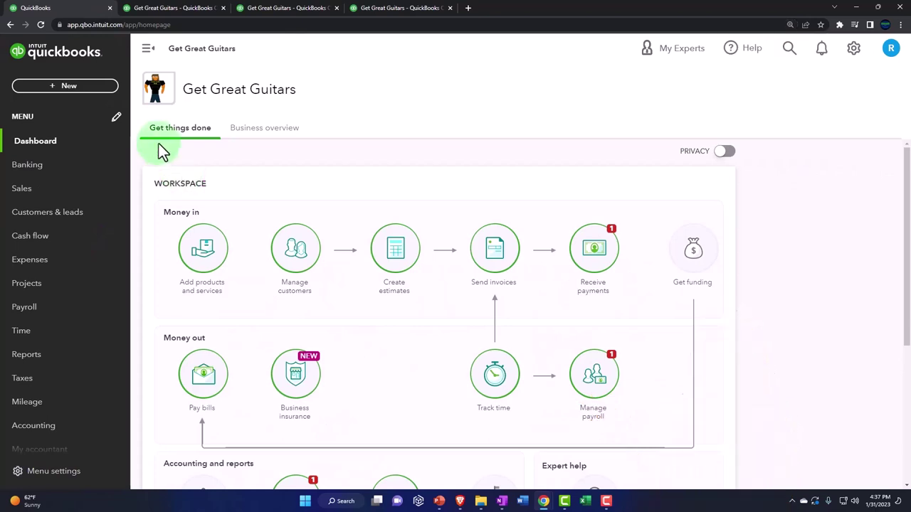
{"action": "left_click", "coordinate": [68, 86]}
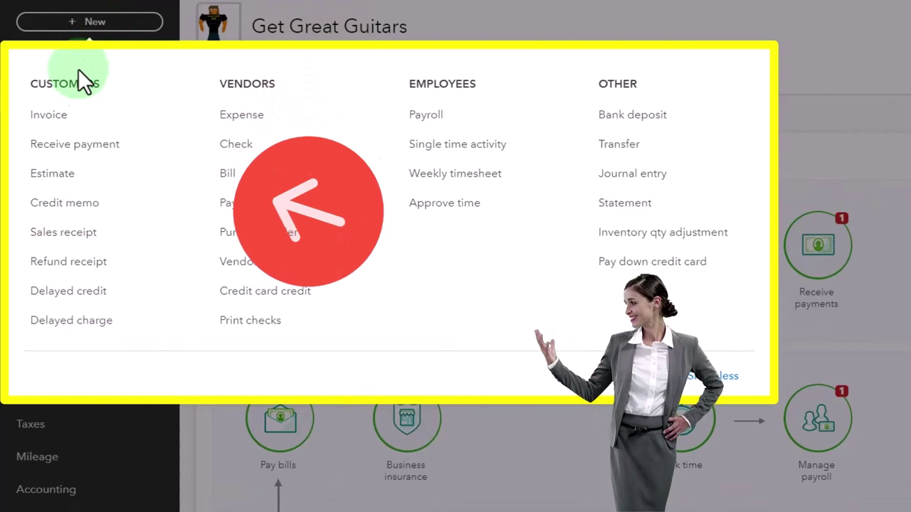
- Start a new invoice for customer Anderson Guitars
{"action": "left_click", "coordinate": [64, 127]}
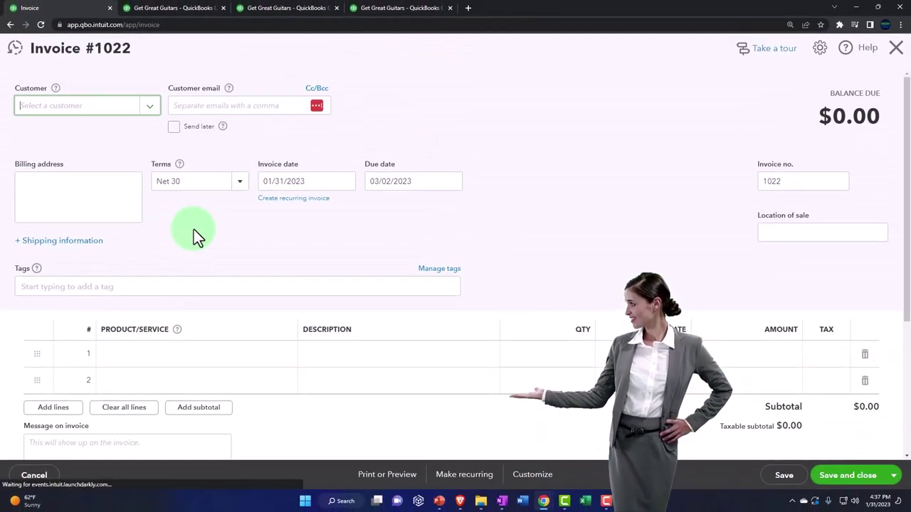
{"action": "type", "text": "An"}
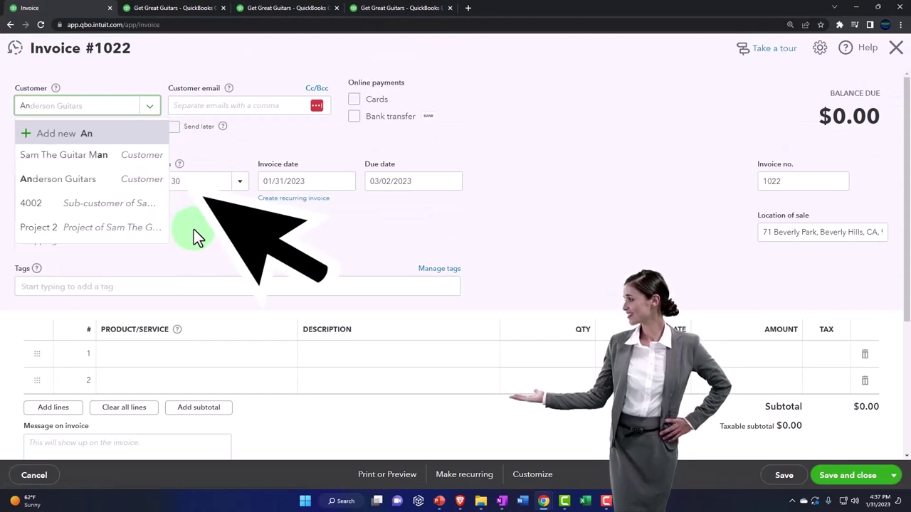
{"action": "key", "text": "Down"}
{"action": "key", "text": "Down"}
{"action": "key", "text": "Return"}
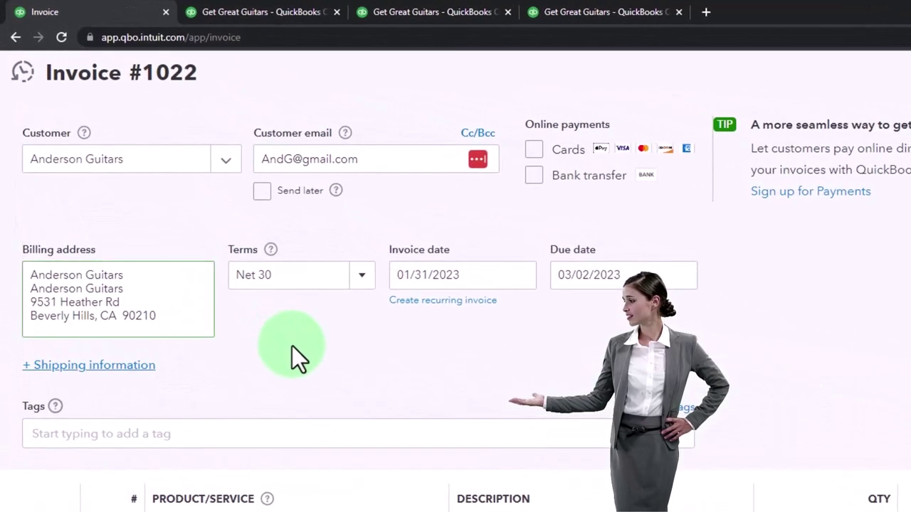
- Set the invoice date to 03/05/2023 so the due date becomes 04/04/2023
{"action": "key", "text": "Tab"}
{"action": "key", "text": "Tab"}
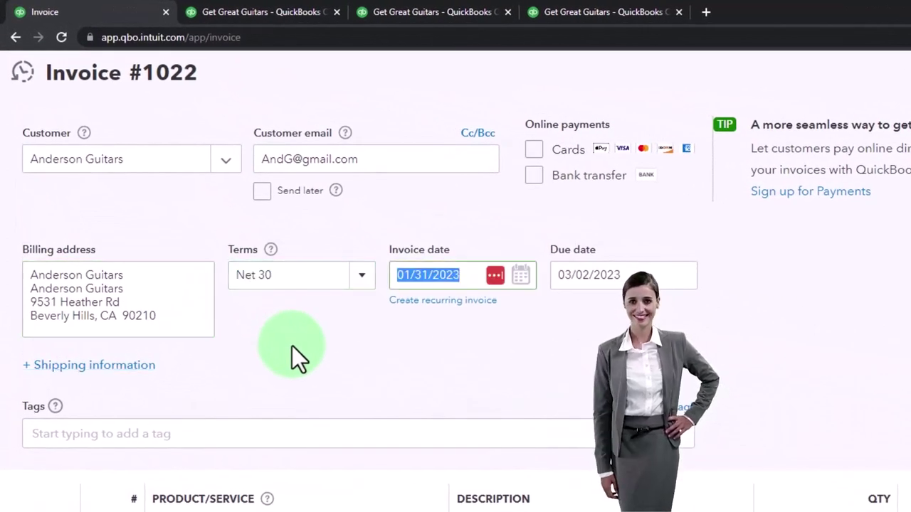
{"action": "type", "text": "03/05/"}
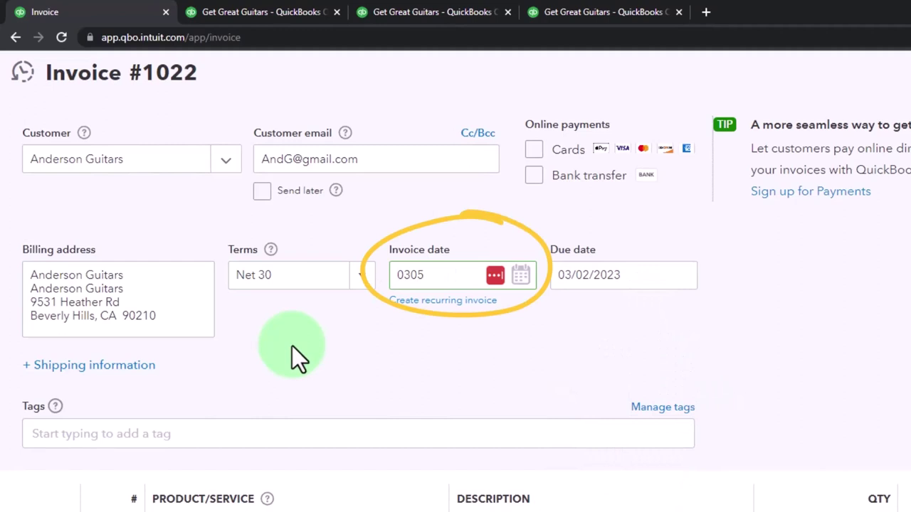
{"action": "type", "text": "2023"}
{"action": "key", "text": "Tab"}
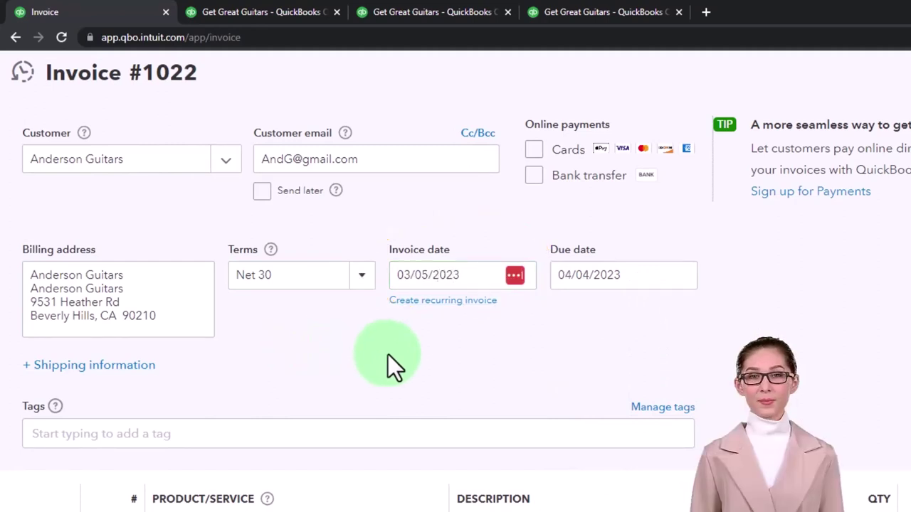
{"action": "key", "text": "shift+Tab"}
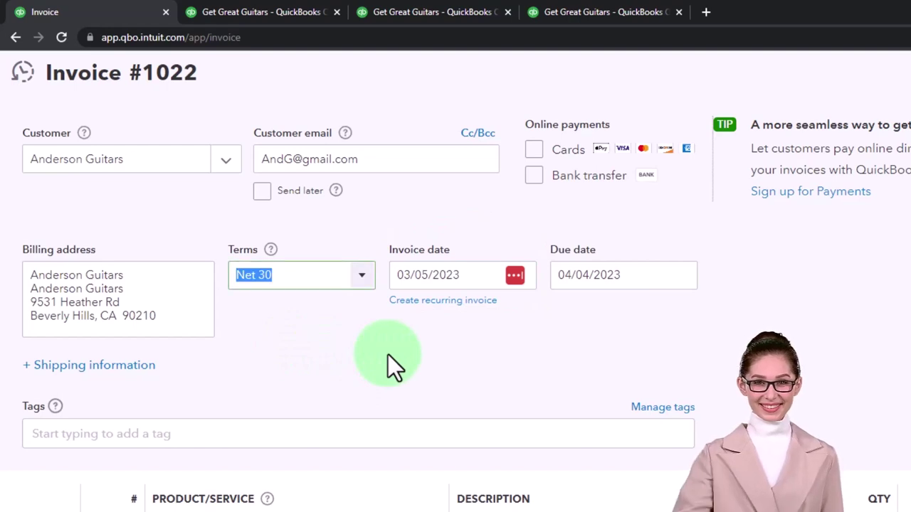
{"action": "key", "text": "Tab"}
{"action": "key", "text": "Tab"}
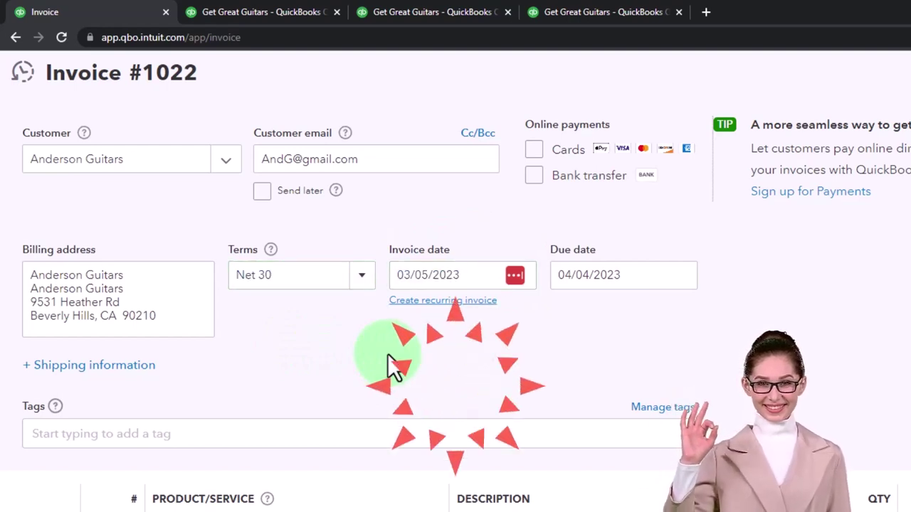
{"action": "key", "text": "Tab"}
{"action": "key", "text": "Tab"}
{"action": "key", "text": "Tab"}
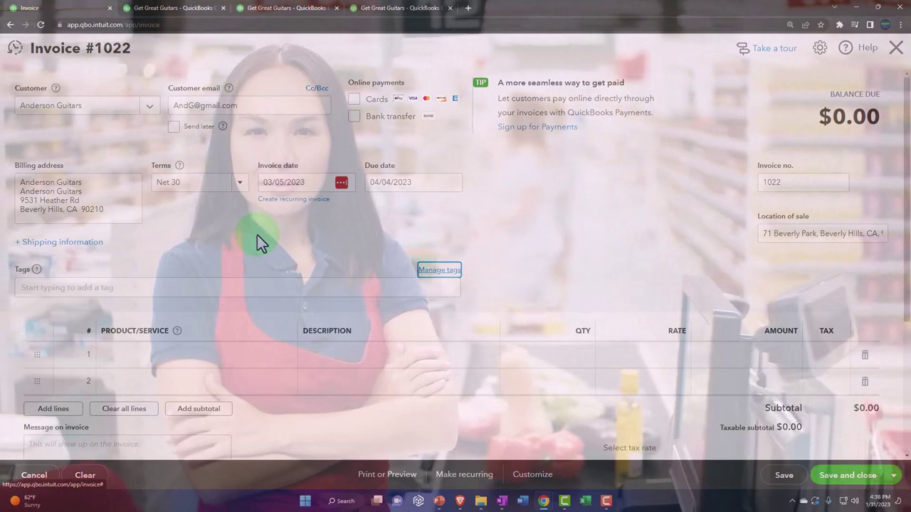
{"action": "left_click", "coordinate": [257, 235]}
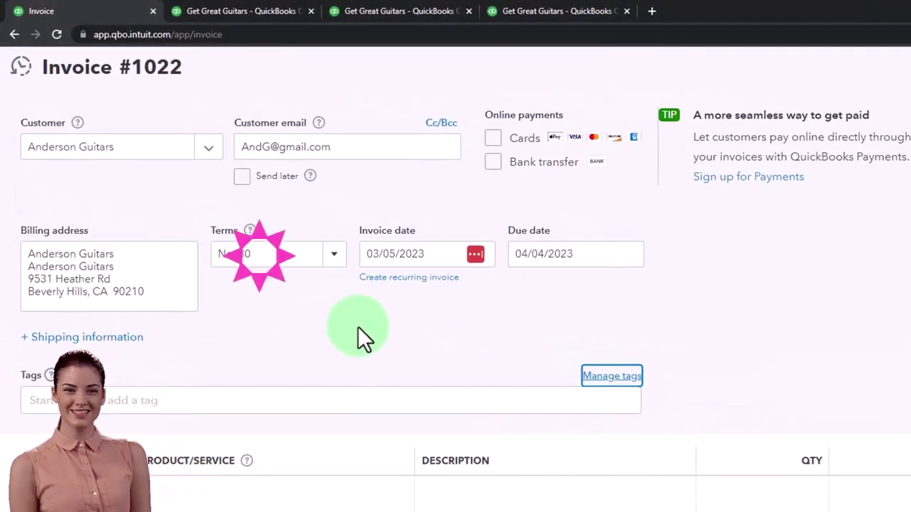
{"action": "scroll", "coordinate": [358, 331], "scroll_direction": "down", "scroll_amount": 2}
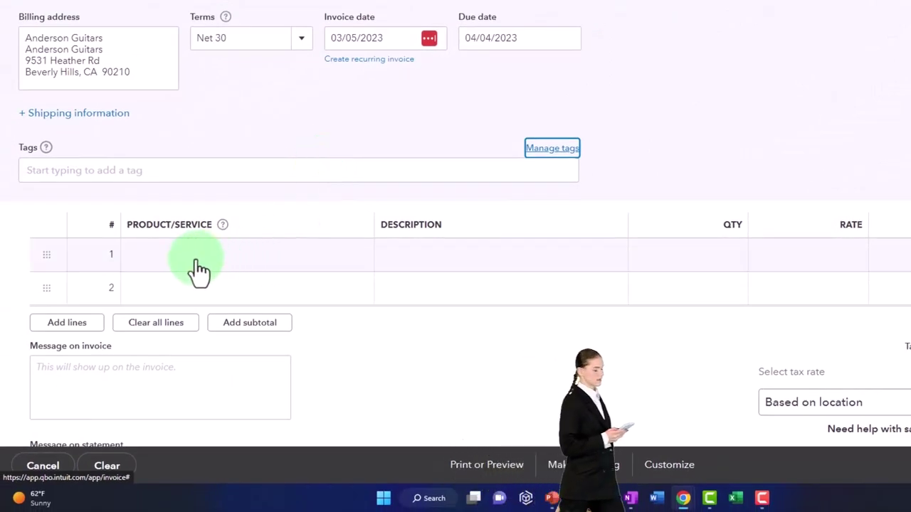
- Add ELP Epiphone Les Paul as line 1, quantity 1 at rate 500
{"action": "left_click", "coordinate": [194, 262]}
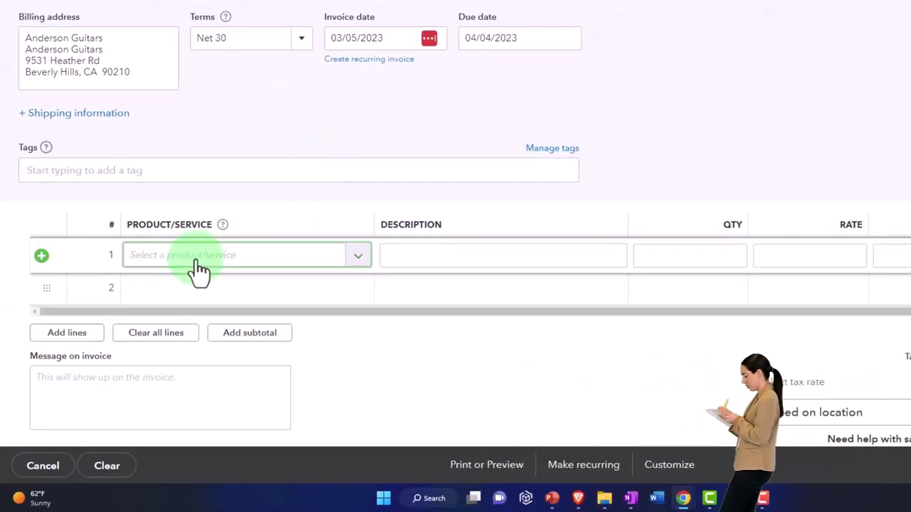
{"action": "type", "text": "Elp"}
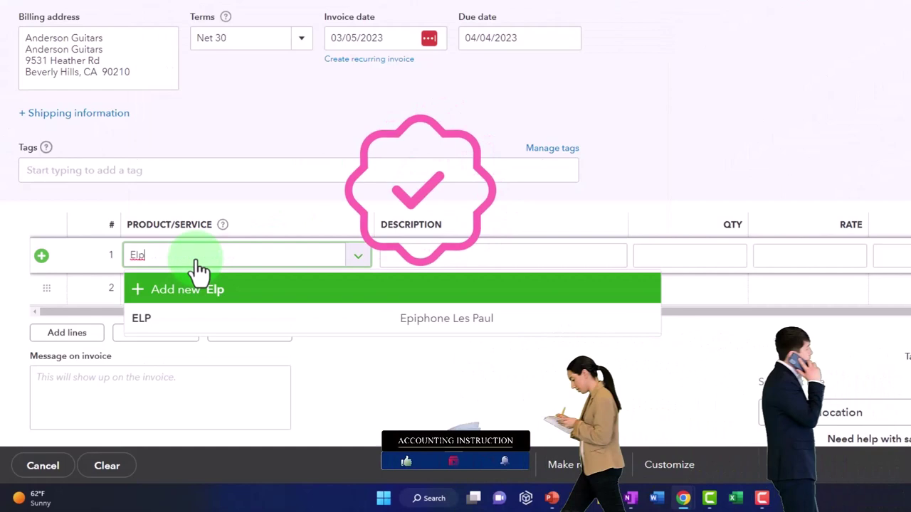
{"action": "key", "text": "Down"}
{"action": "key", "text": "Tab"}
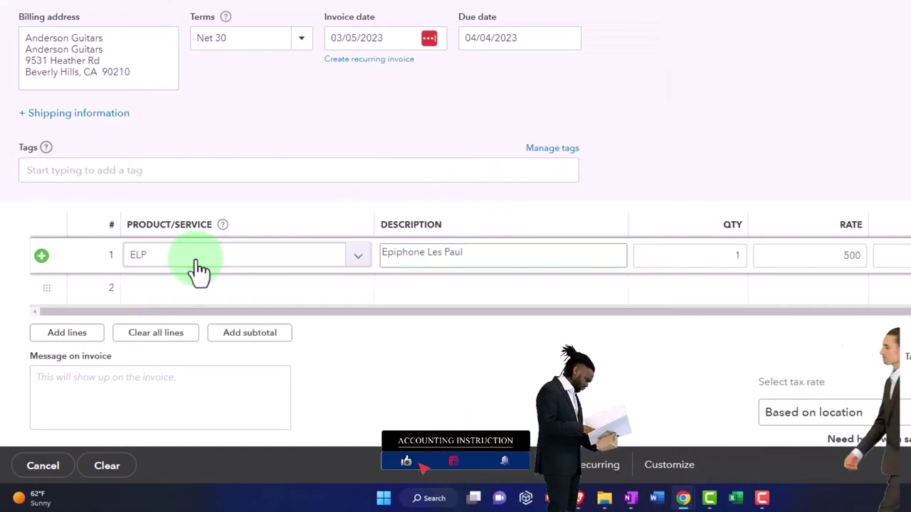
{"action": "key", "text": "Tab"}
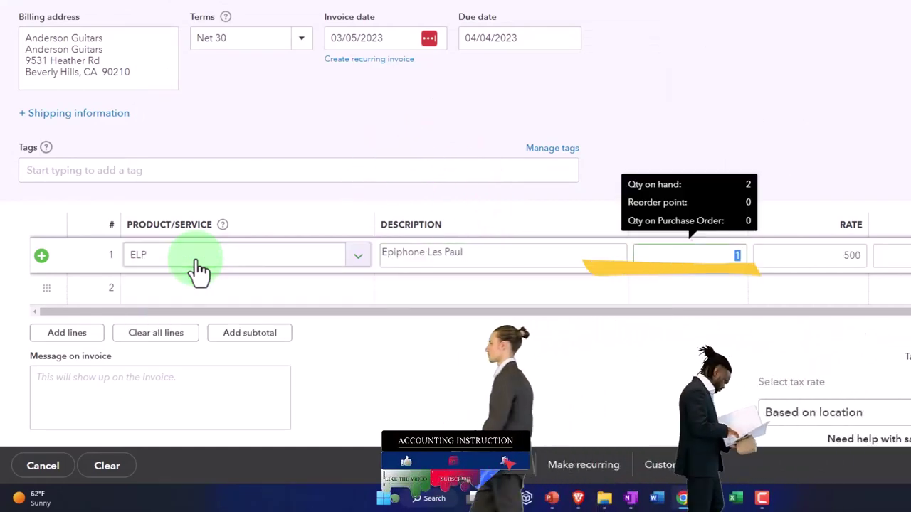
{"action": "key", "text": "Tab"}
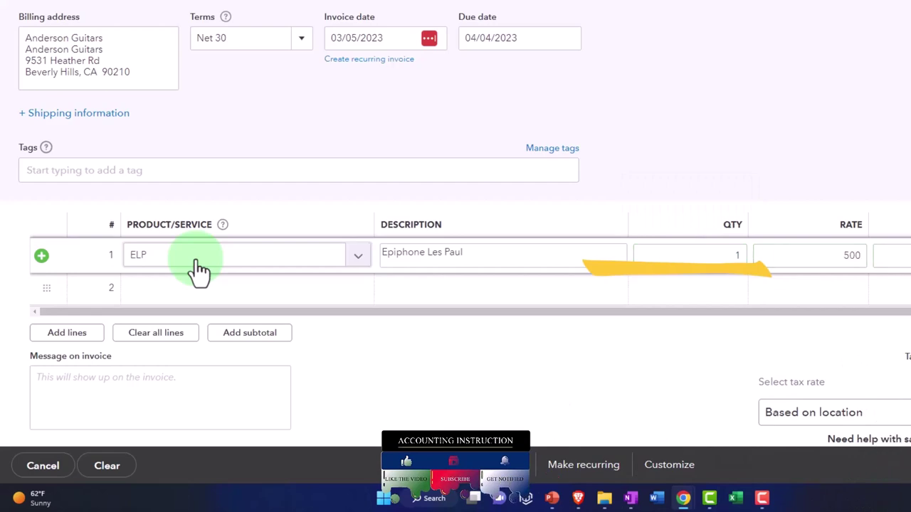
{"action": "key", "text": "Tab"}
{"action": "scroll", "coordinate": [199, 269], "scroll_direction": "down", "scroll_amount": 2}
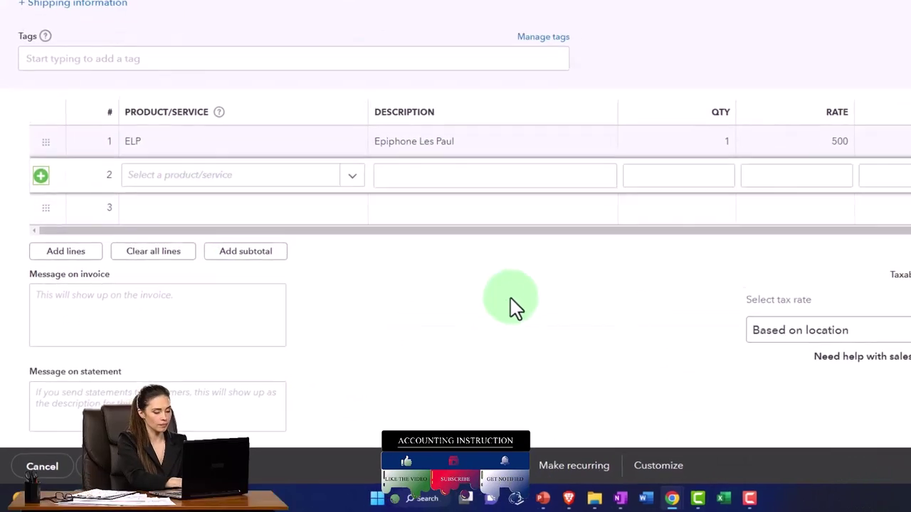
{"action": "left_click", "coordinate": [522, 305]}
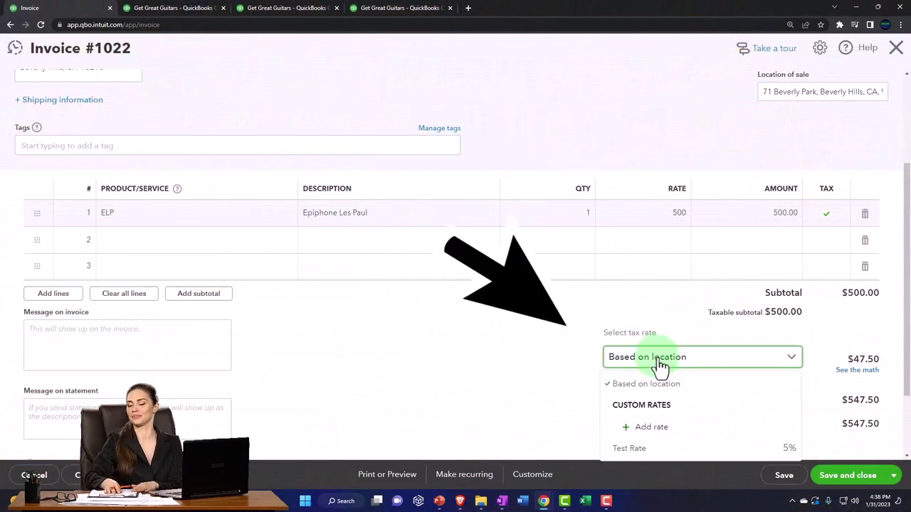
- Apply the Test Rate (5%) sales tax for a $525.00 total and save and close invoice 1022
{"action": "left_click", "coordinate": [637, 450]}
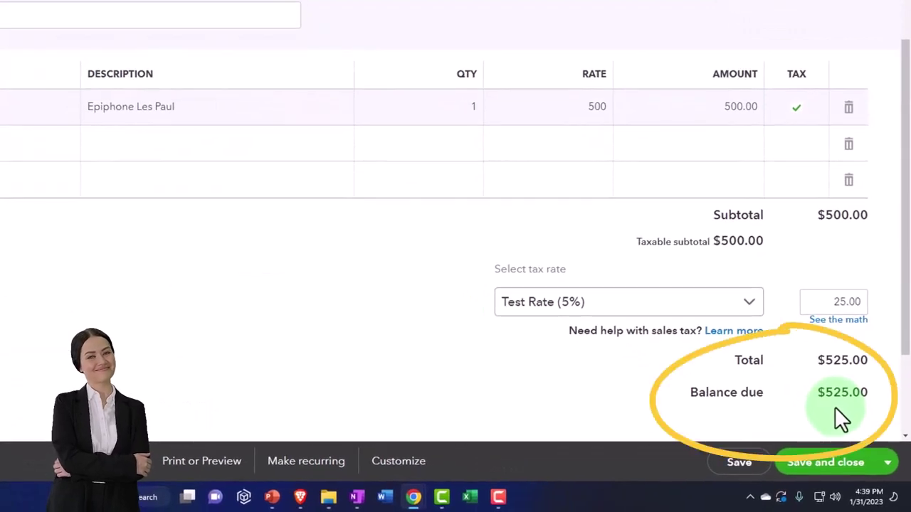
{"action": "scroll", "coordinate": [369, 308], "scroll_direction": "up", "scroll_amount": 3}
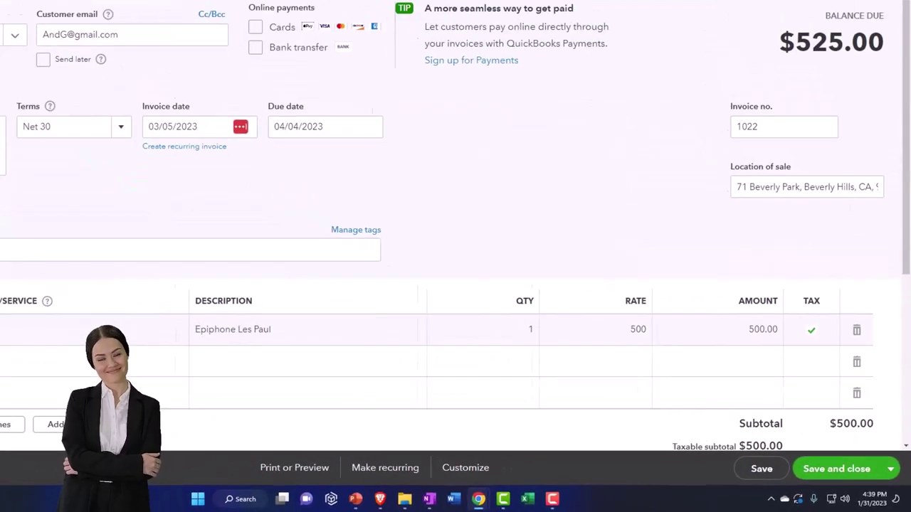
{"action": "scroll", "coordinate": [121, 137], "scroll_direction": "down", "scroll_amount": 3}
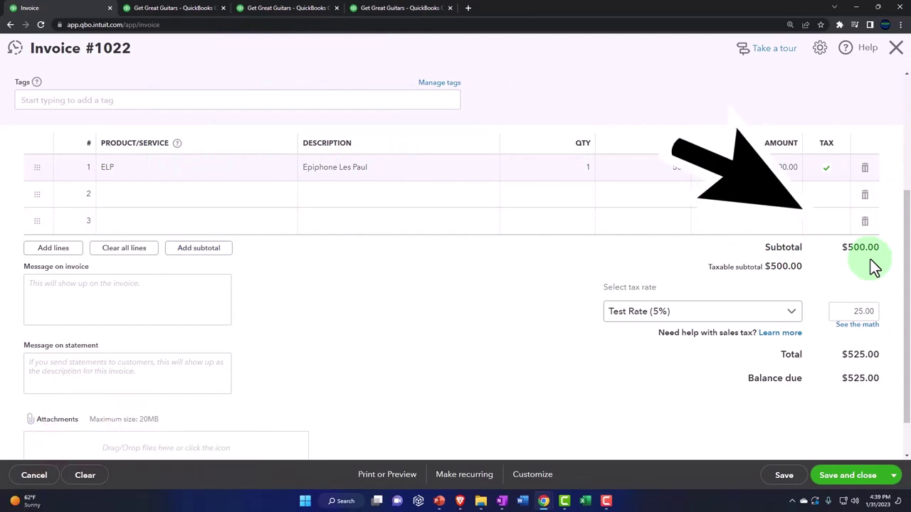
{"action": "left_click", "coordinate": [861, 482]}
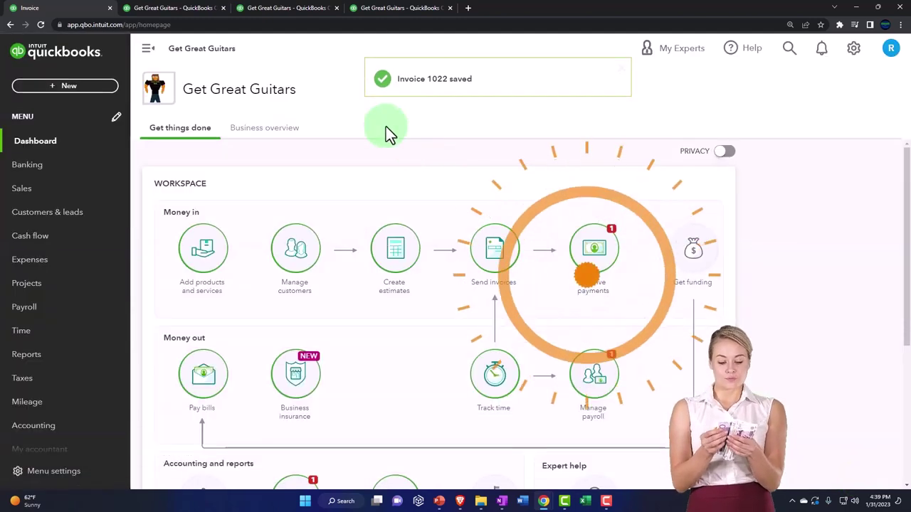
- Rerun the Balance Sheet with end date 03/31/2023 and zoom out to see the whole report
{"action": "left_click", "coordinate": [191, 9]}
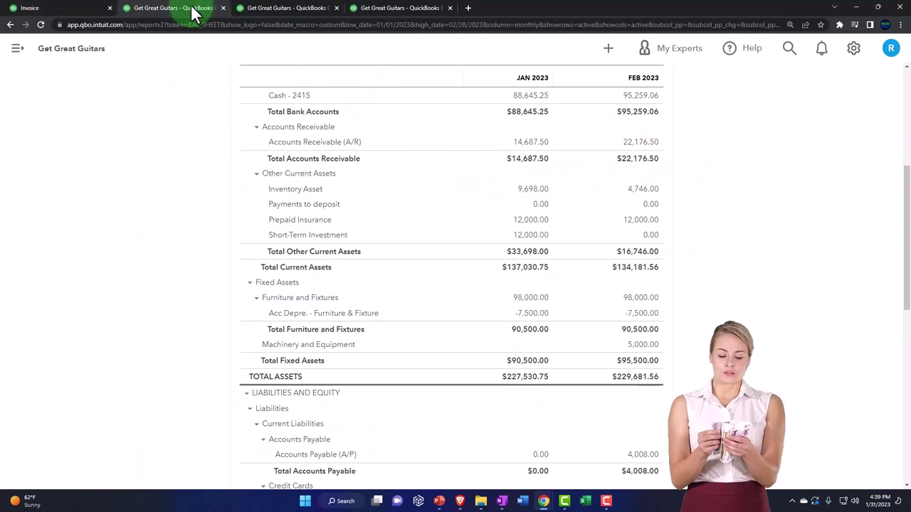
{"action": "scroll", "coordinate": [295, 231], "scroll_direction": "up", "scroll_amount": 5}
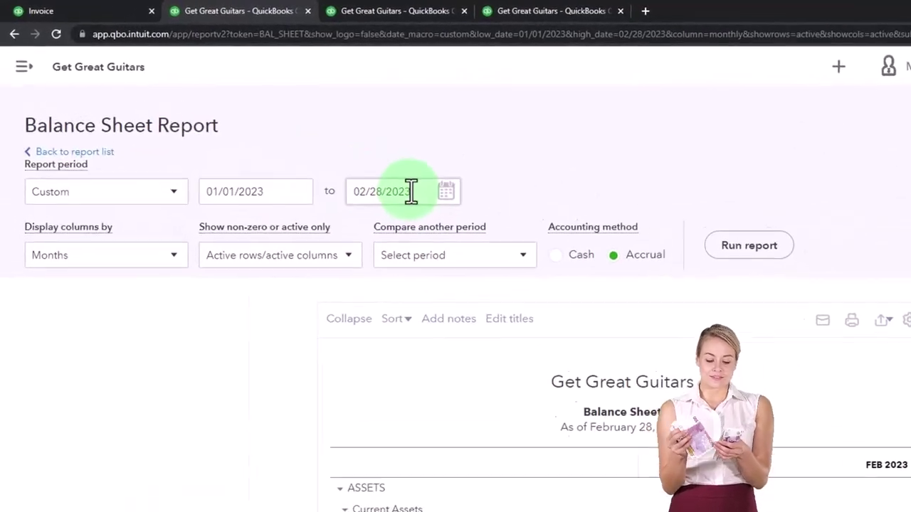
{"action": "left_click", "coordinate": [313, 145]}
{"action": "type", "text": "03312023"}
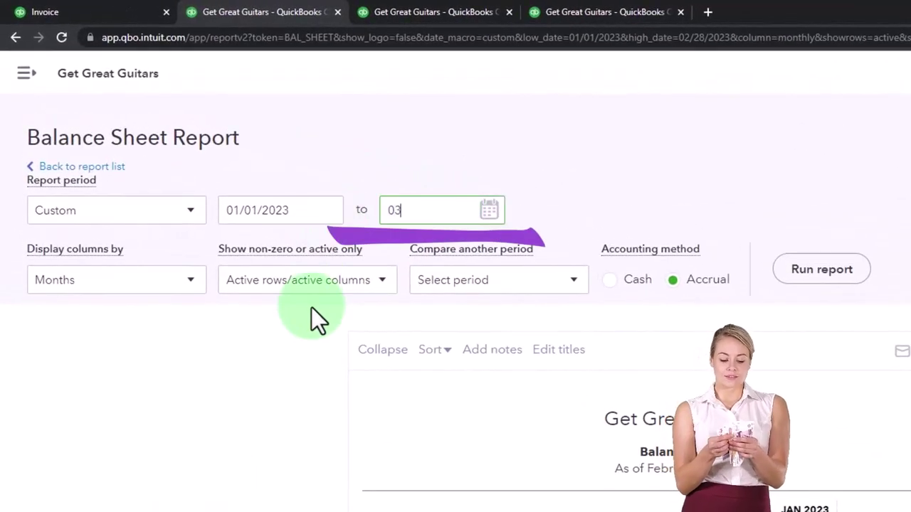
{"action": "key", "text": "Tab"}
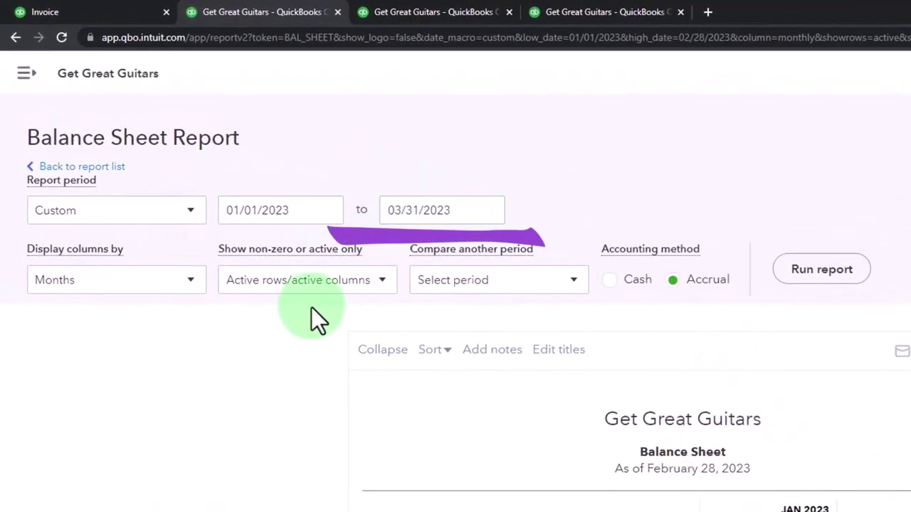
{"action": "left_click", "coordinate": [812, 280]}
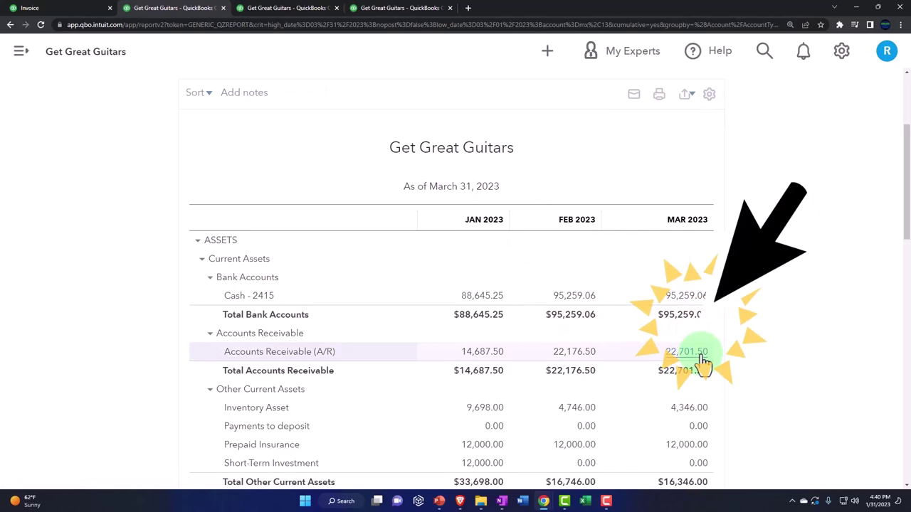
{"action": "key", "text": "ctrl+minus"}
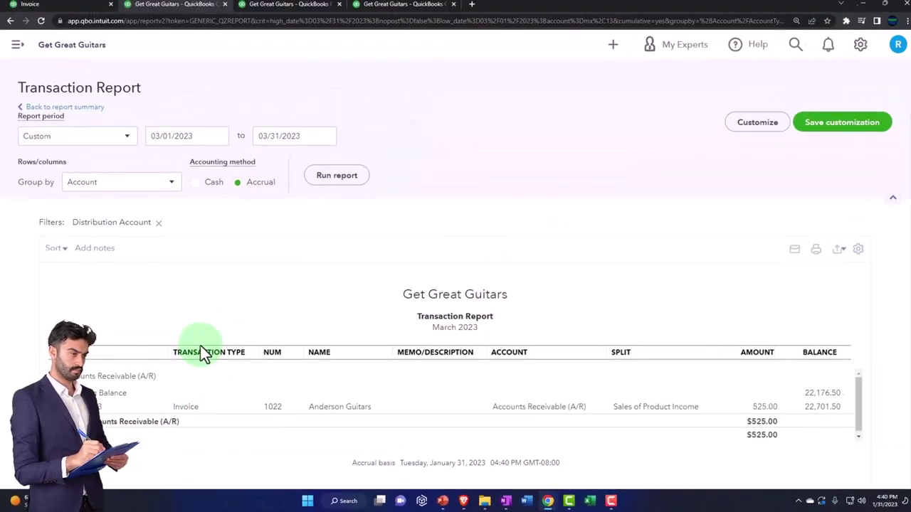
- Rerun the Profit and Loss report with end date 03/31/2023
{"action": "left_click", "coordinate": [64, 111]}
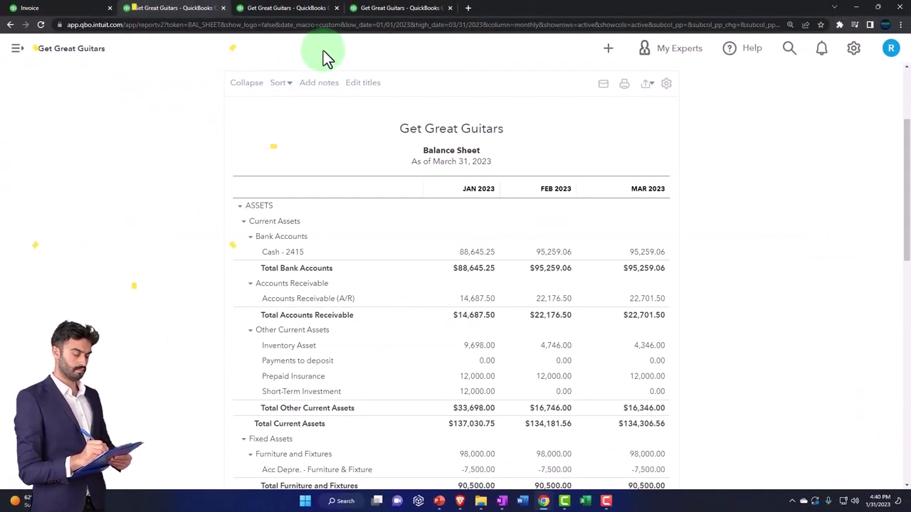
{"action": "left_click", "coordinate": [324, 10]}
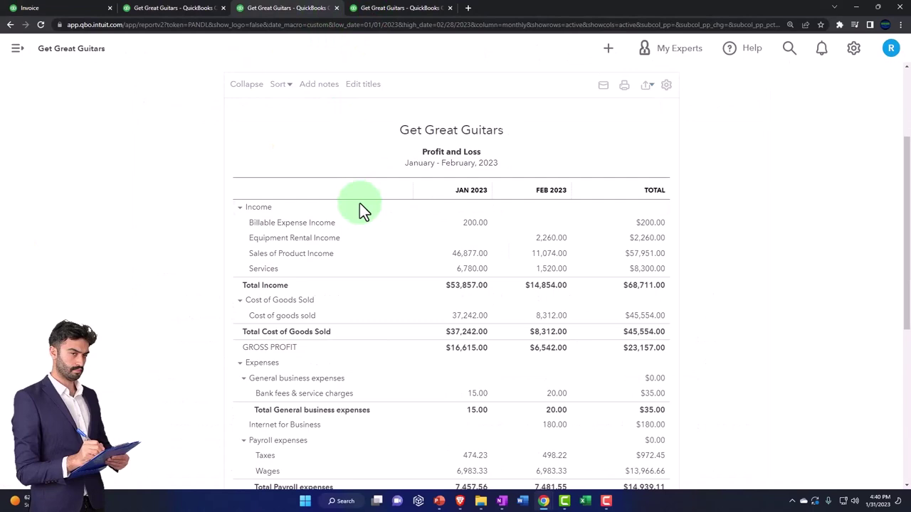
{"action": "scroll", "coordinate": [360, 203], "scroll_direction": "up", "scroll_amount": 5}
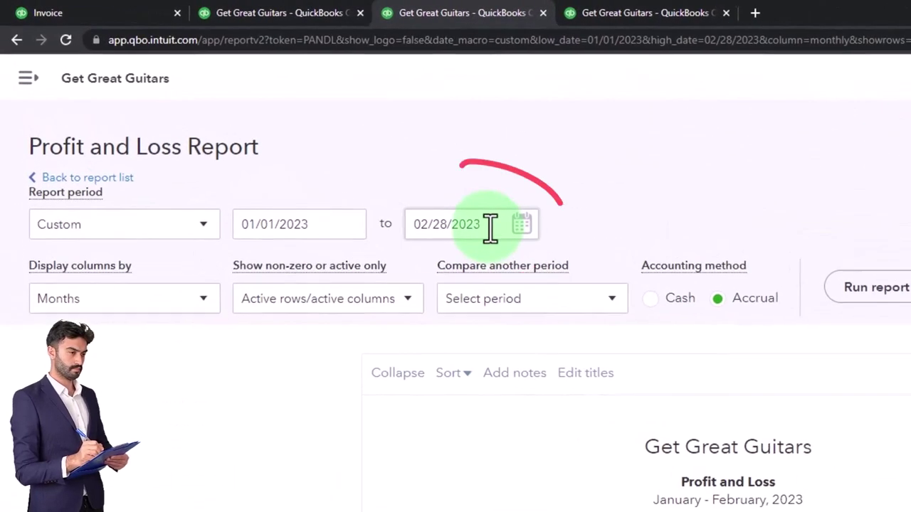
{"action": "left_click", "coordinate": [491, 226]}
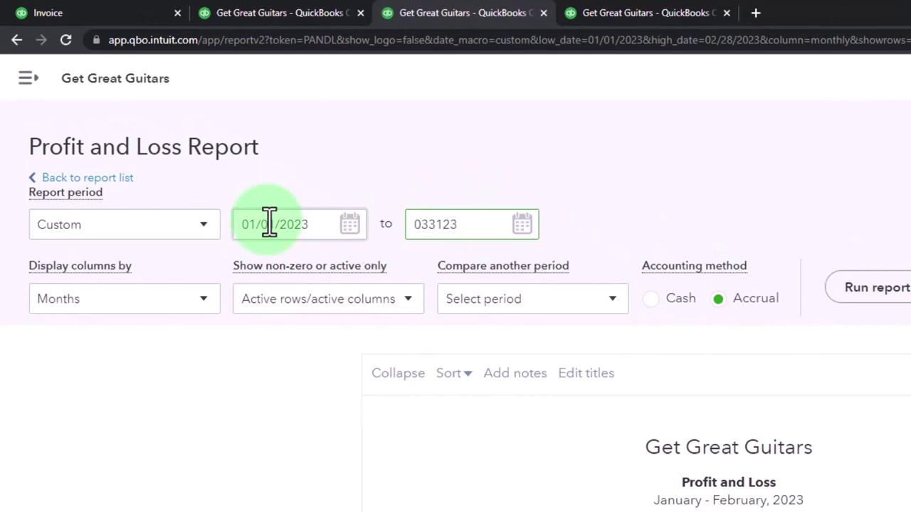
{"action": "left_click", "coordinate": [875, 286]}
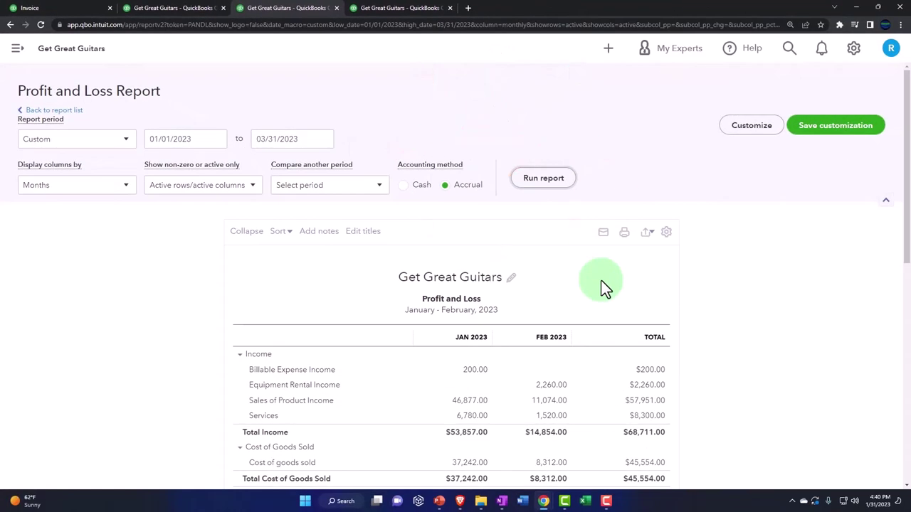
{"action": "scroll", "coordinate": [342, 164], "scroll_direction": "down", "scroll_amount": 2}
- Zoom in and review March 2023: 500.00 product sales, 400.00 cost of goods sold
{"action": "key", "text": "ctrl+plus"}
{"action": "key", "text": "ctrl+plus"}
{"action": "key", "text": "ctrl+plus"}
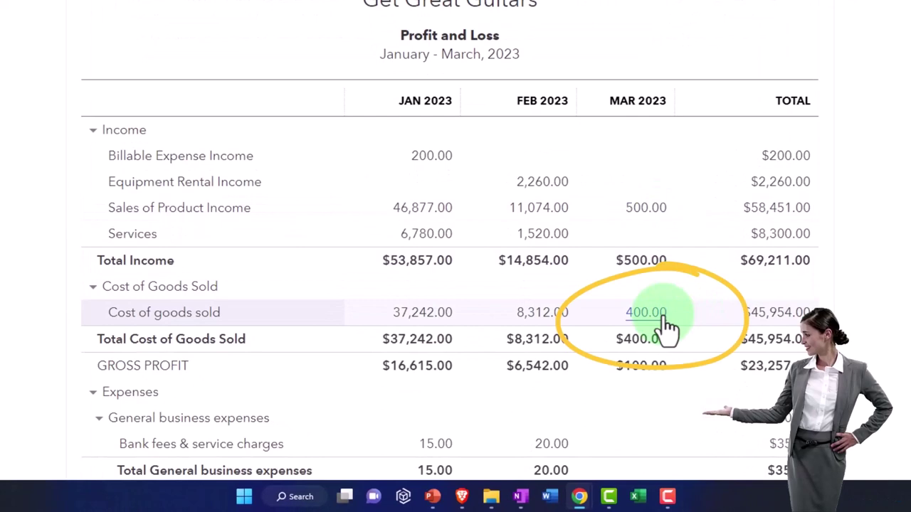
{"action": "scroll", "coordinate": [665, 318], "scroll_direction": "down", "scroll_amount": 4}
{"action": "scroll", "coordinate": [665, 314], "scroll_direction": "down", "scroll_amount": 4}
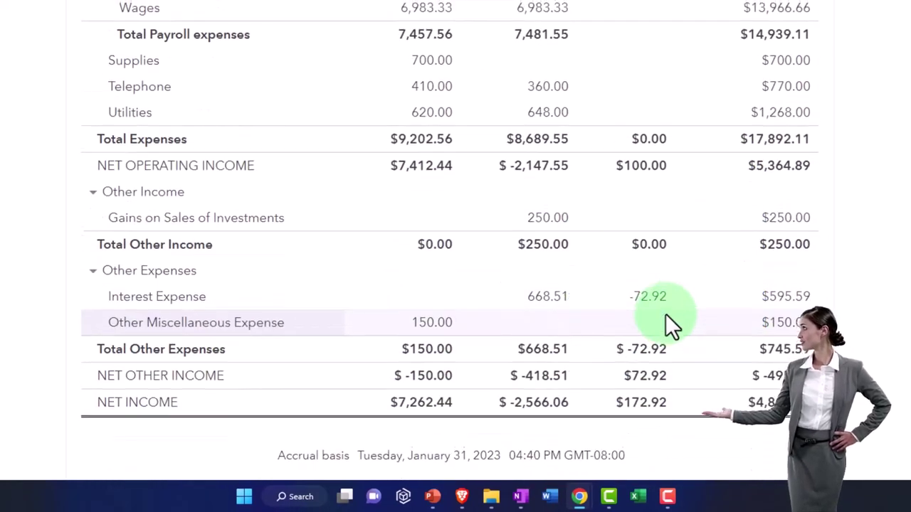
{"action": "scroll", "coordinate": [665, 313], "scroll_direction": "up", "scroll_amount": 8}
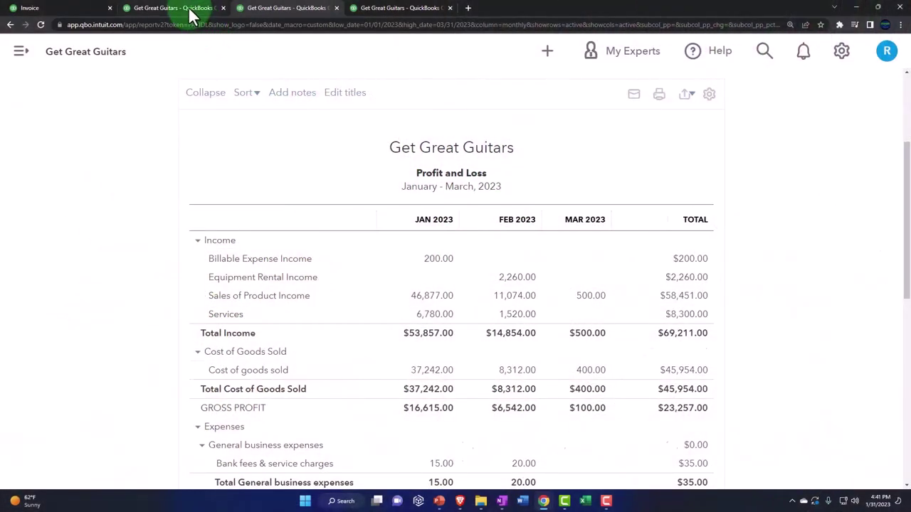
- Drill into the balance sheet's March Inventory Asset of 4,346.00, then return to the summary
{"action": "left_click", "coordinate": [190, 9]}
{"action": "scroll", "coordinate": [359, 356], "scroll_direction": "down", "scroll_amount": 2}
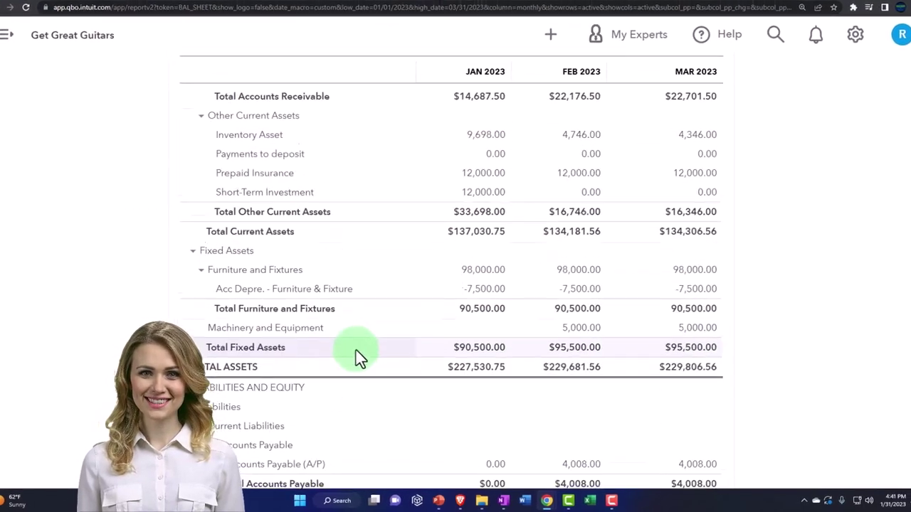
{"action": "scroll", "coordinate": [356, 350], "scroll_direction": "down", "scroll_amount": 3}
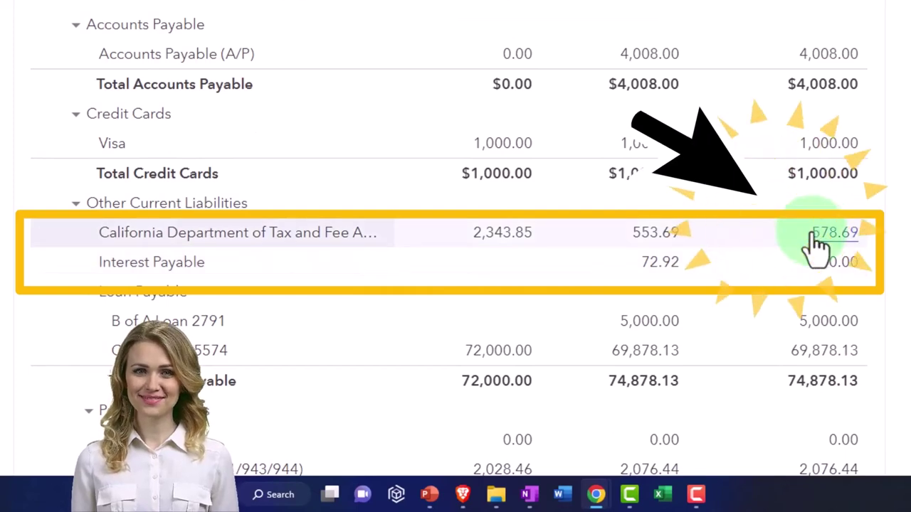
{"action": "scroll", "coordinate": [815, 245], "scroll_direction": "up", "scroll_amount": 3}
{"action": "scroll", "coordinate": [817, 246], "scroll_direction": "up", "scroll_amount": 6}
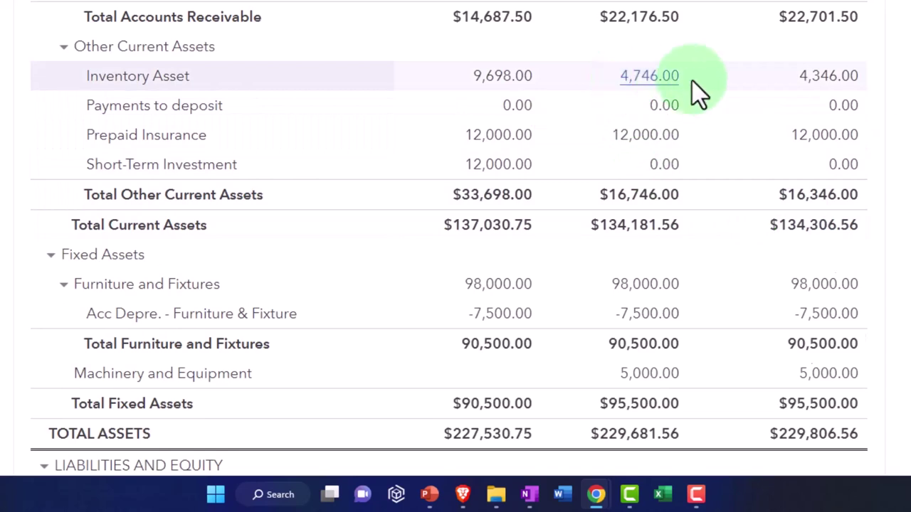
{"action": "left_click", "coordinate": [817, 94]}
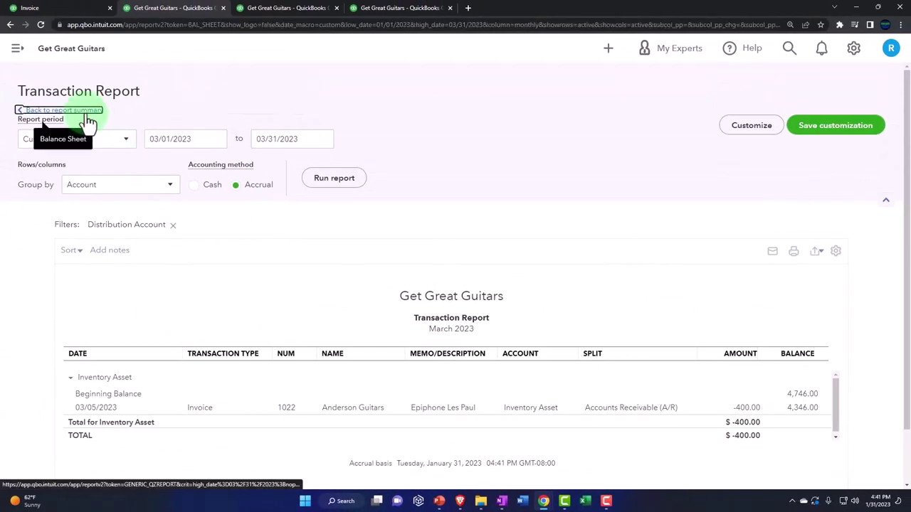
{"action": "left_click", "coordinate": [84, 112]}
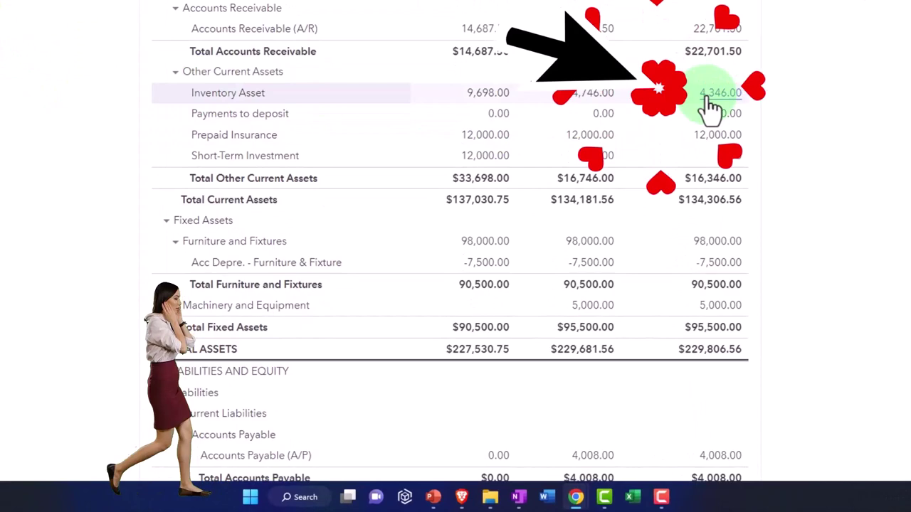
- Reload Customer Balance Detail to see invoice 1022's 525.00, then go to Reports
{"action": "left_click", "coordinate": [399, 13]}
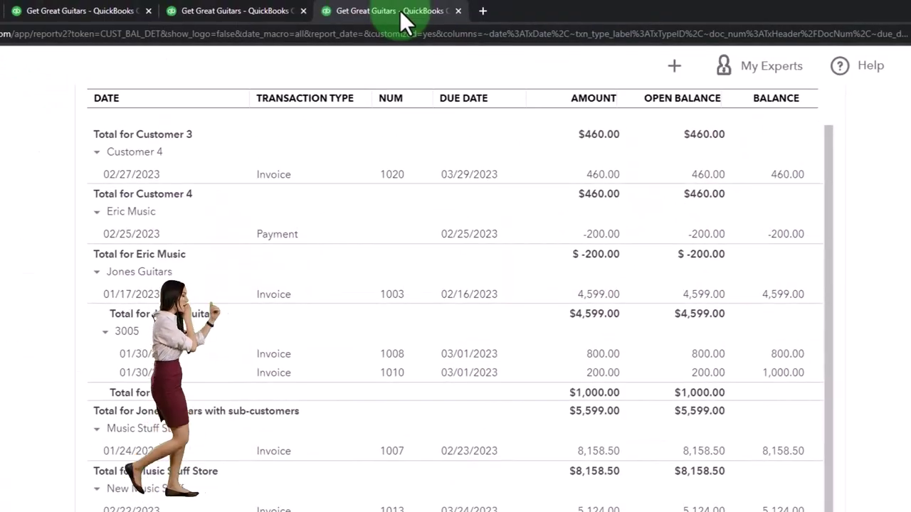
{"action": "right_click", "coordinate": [399, 9]}
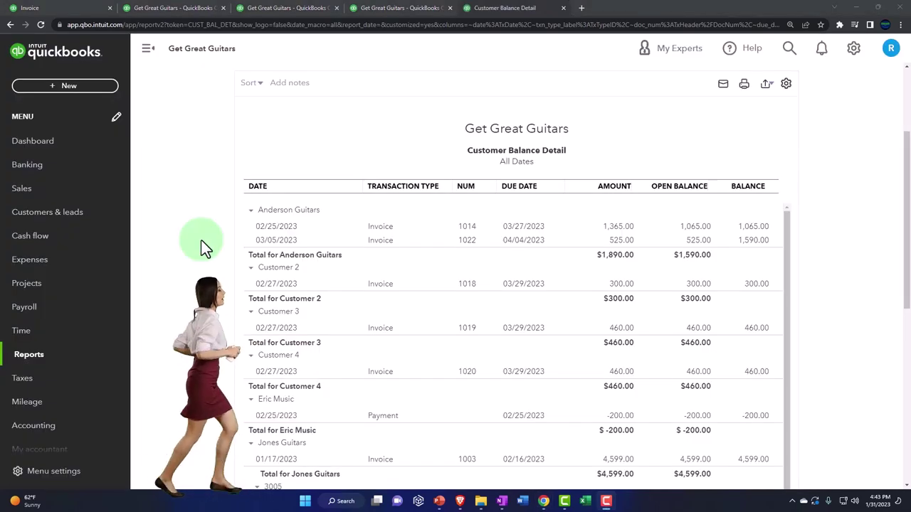
{"action": "scroll", "coordinate": [32, 284], "scroll_direction": "down", "scroll_amount": 2}
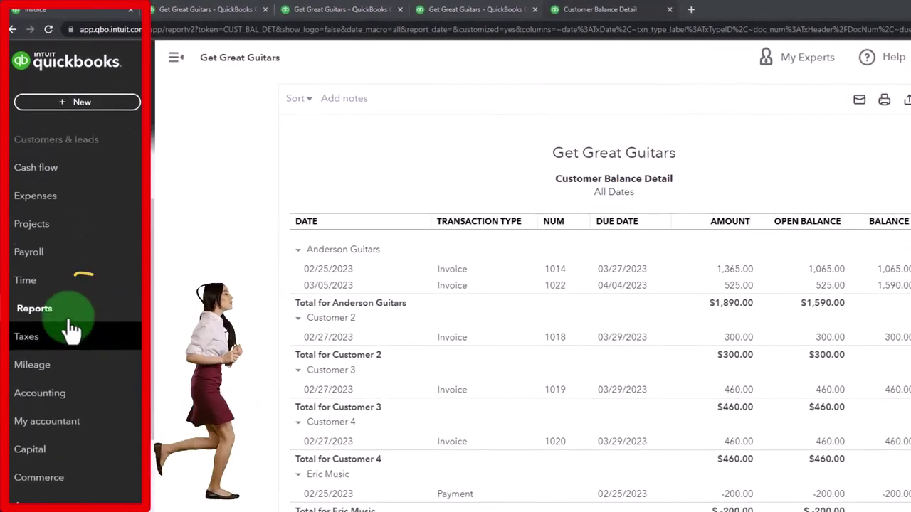
{"action": "left_click", "coordinate": [60, 313]}
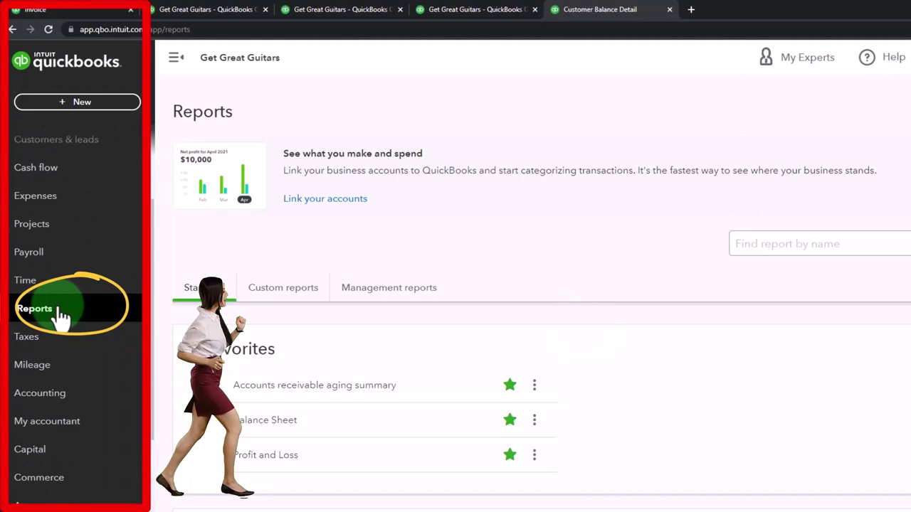
- Open the Inventory Valuation Summary report via a search for 'inve' and collapse the sidebar
{"action": "left_click", "coordinate": [773, 245]}
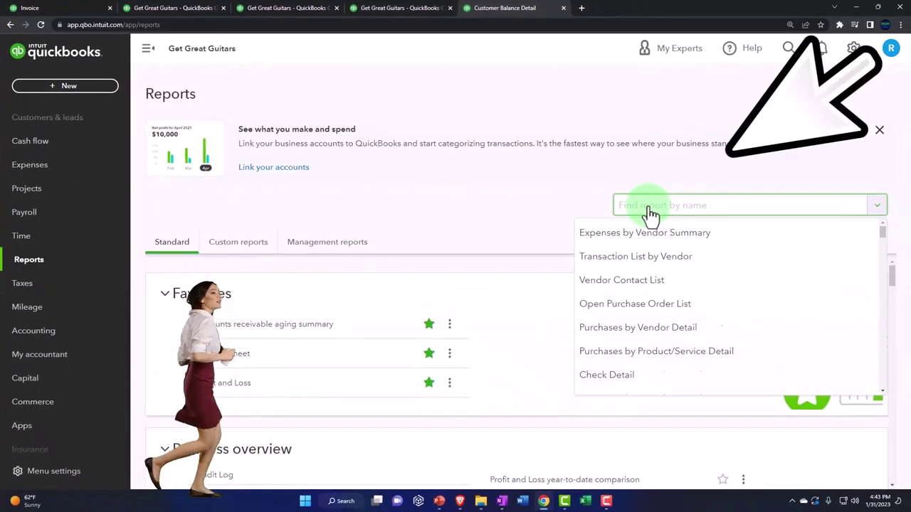
{"action": "type", "text": "inve"}
{"action": "key", "text": "Down"}
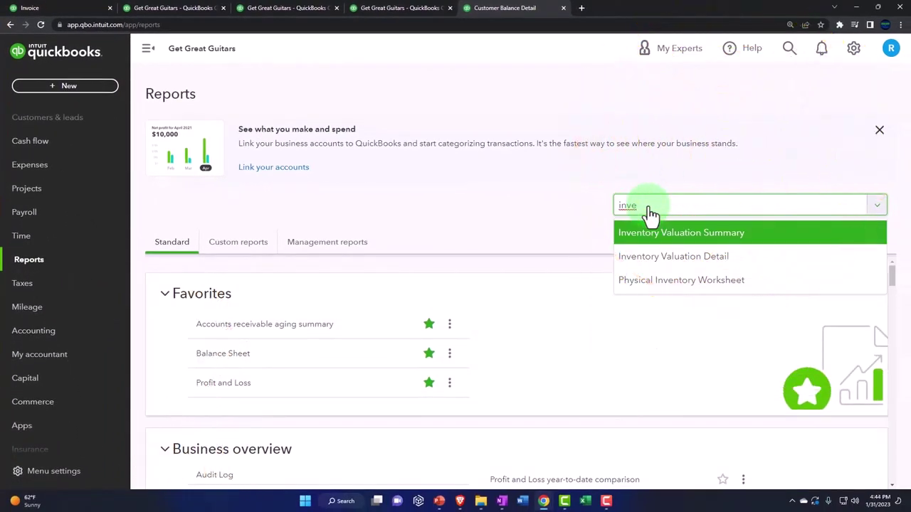
{"action": "key", "text": "Return"}
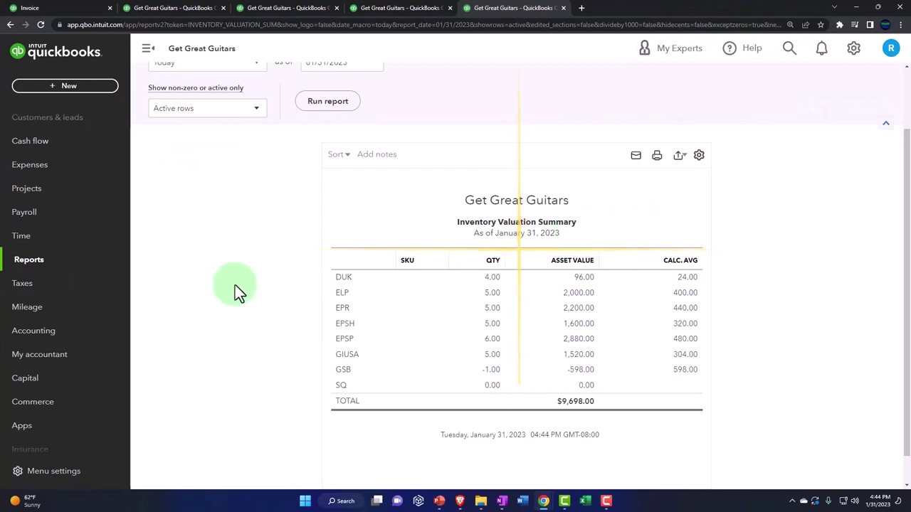
{"action": "scroll", "coordinate": [228, 285], "scroll_direction": "up", "scroll_amount": 1}
{"action": "scroll", "coordinate": [460, 398], "scroll_direction": "down", "scroll_amount": 1}
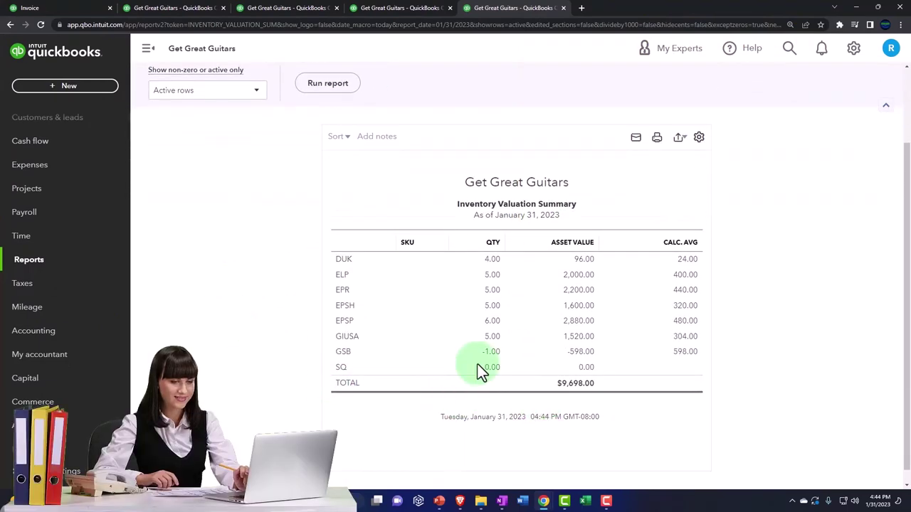
{"action": "left_click", "coordinate": [149, 50]}
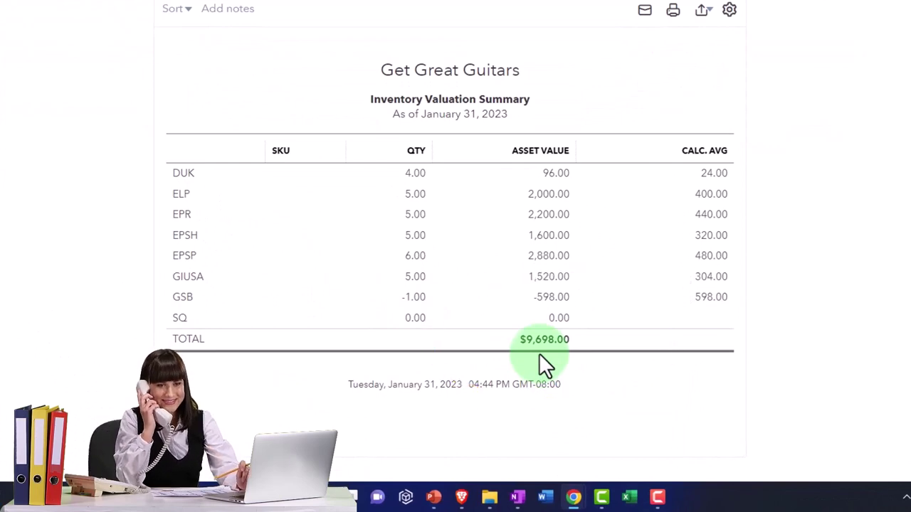
- Compare the Balance Sheet's 9,698.00 Inventory Asset against the valuation total
{"action": "left_click", "coordinate": [165, 3]}
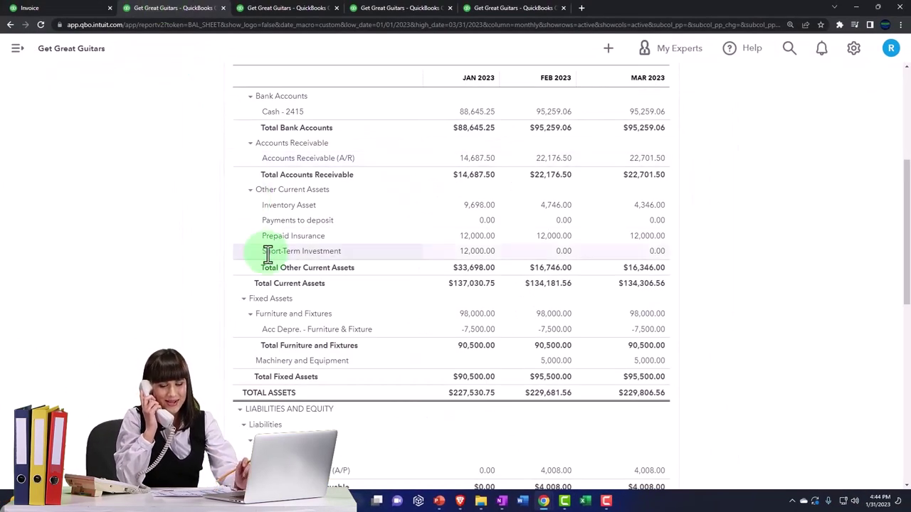
{"action": "scroll", "coordinate": [268, 255], "scroll_direction": "up", "scroll_amount": 3}
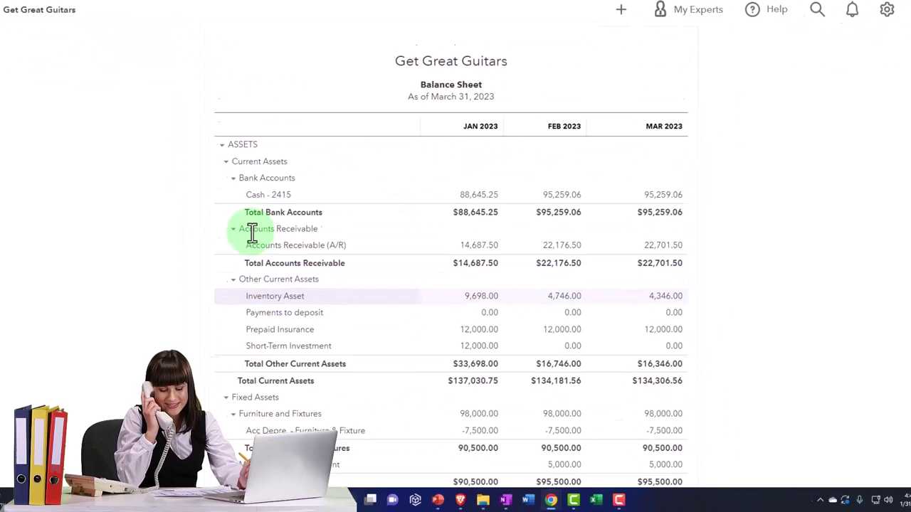
{"action": "left_click", "coordinate": [270, 288]}
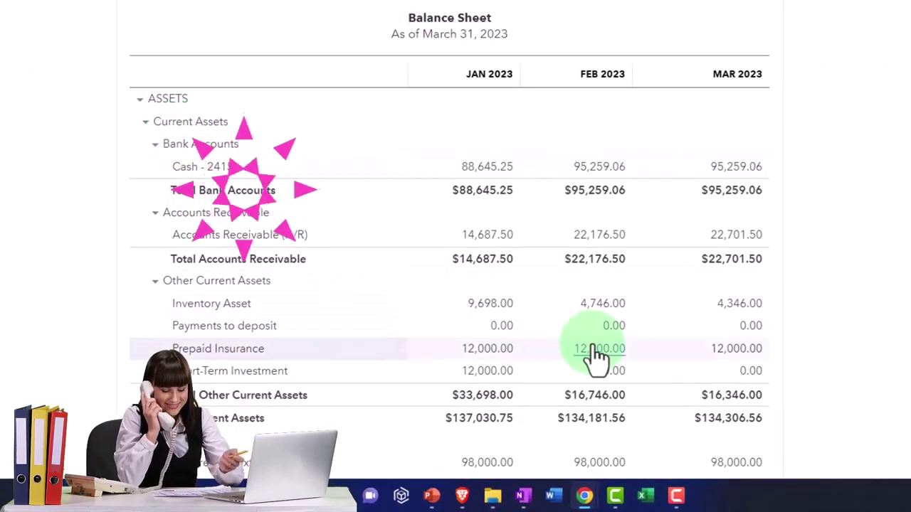
{"action": "scroll", "coordinate": [596, 361], "scroll_direction": "down", "scroll_amount": 1}
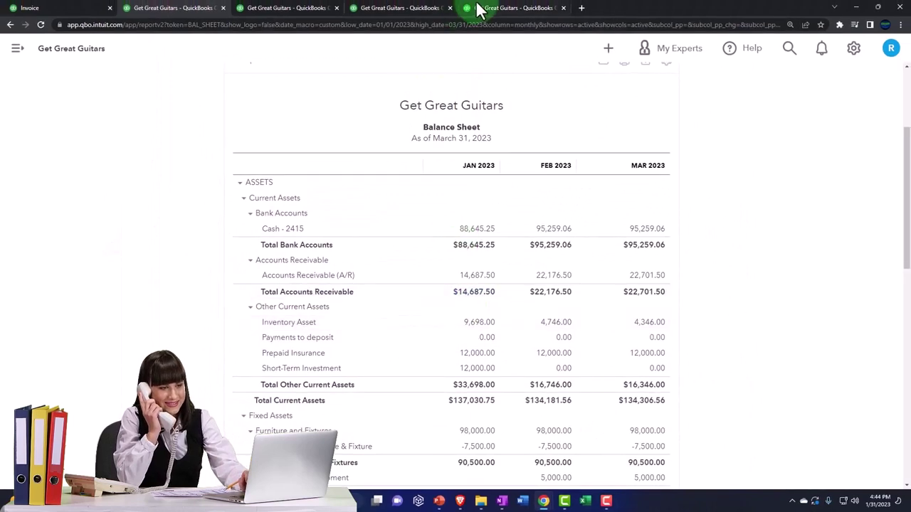
- Rerun the Inventory Valuation Summary as of 03/31/2023 and compare its $4,346.00 total against the Balance Sheet
{"action": "left_click", "coordinate": [481, 9]}
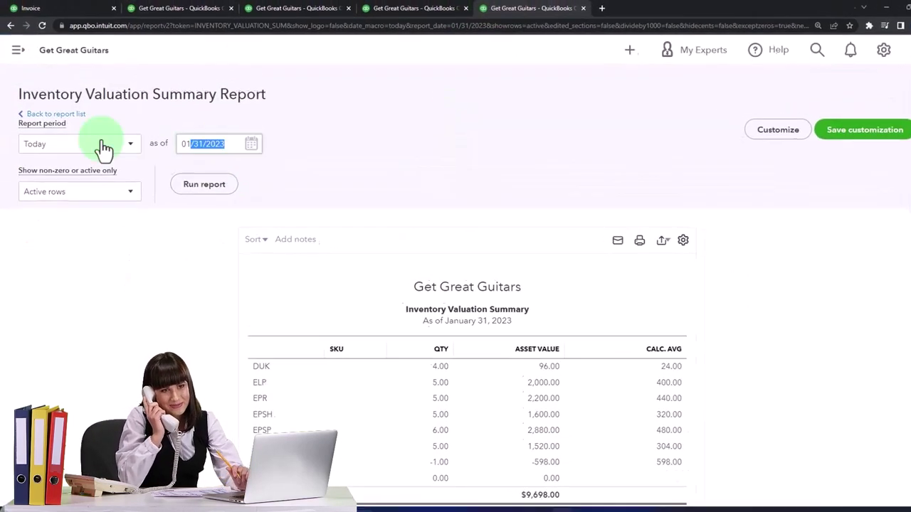
{"action": "type", "text": "03/"}
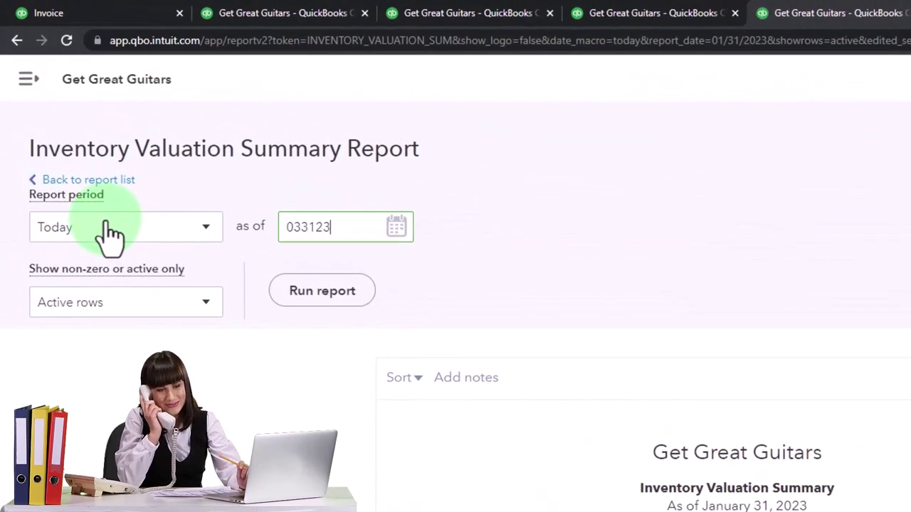
{"action": "type", "text": "31/2023"}
{"action": "key", "text": "Tab"}
{"action": "left_click", "coordinate": [301, 291]}
{"action": "scroll", "coordinate": [441, 406], "scroll_direction": "down", "scroll_amount": 3}
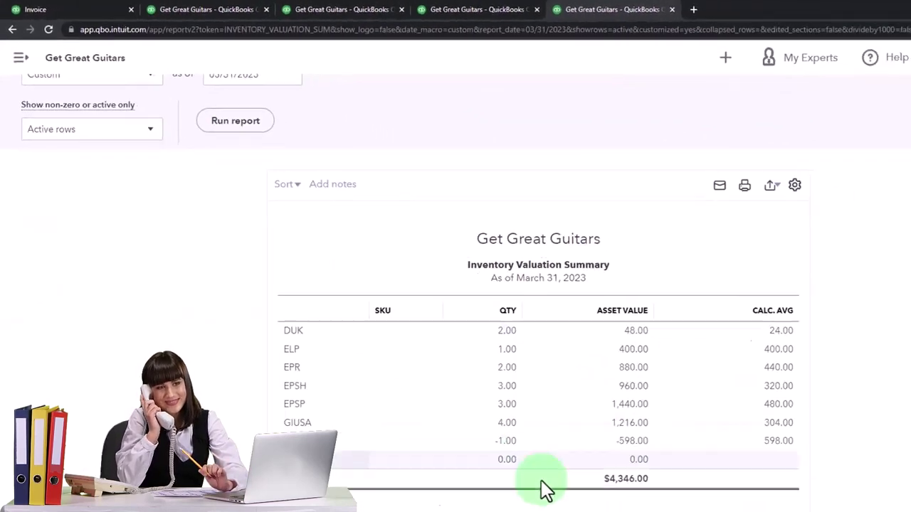
{"action": "left_click", "coordinate": [624, 509]}
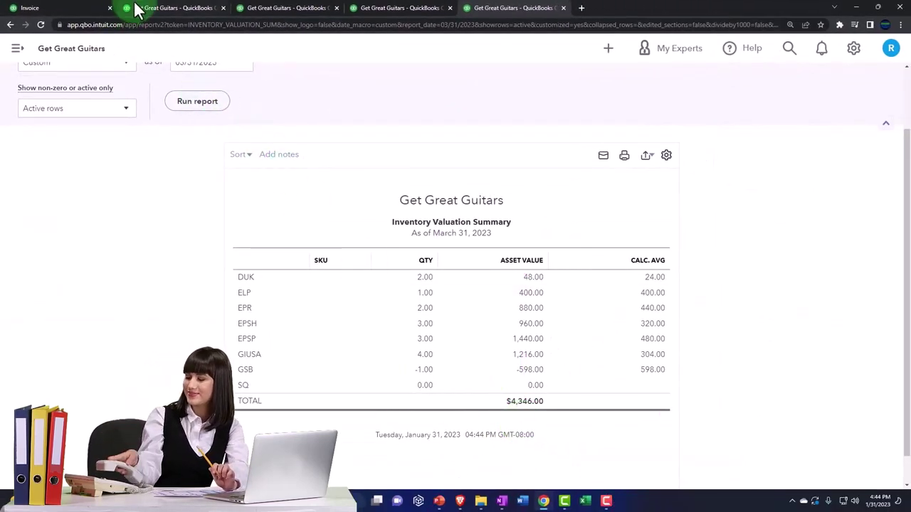
{"action": "left_click", "coordinate": [137, 10]}
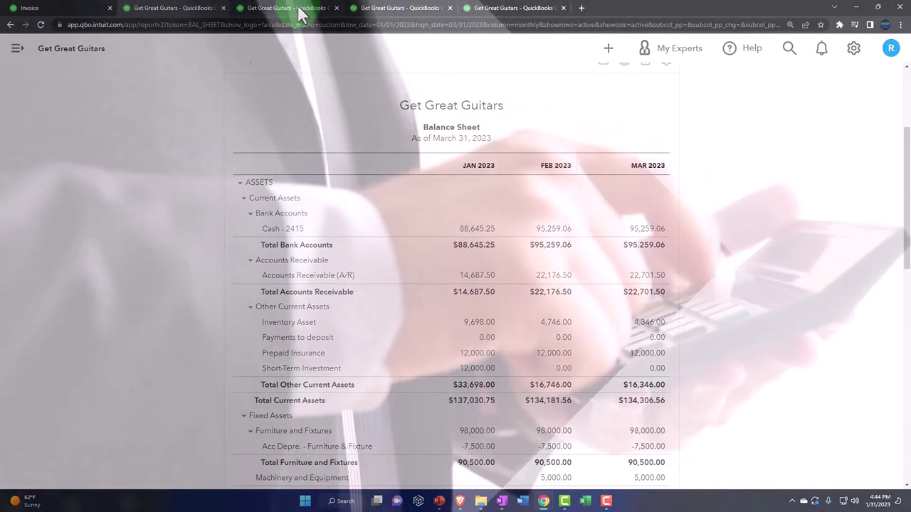
- Show the Profit and Loss report enlarged to find the March Sales of Product Income amount
{"action": "left_click", "coordinate": [299, 10]}
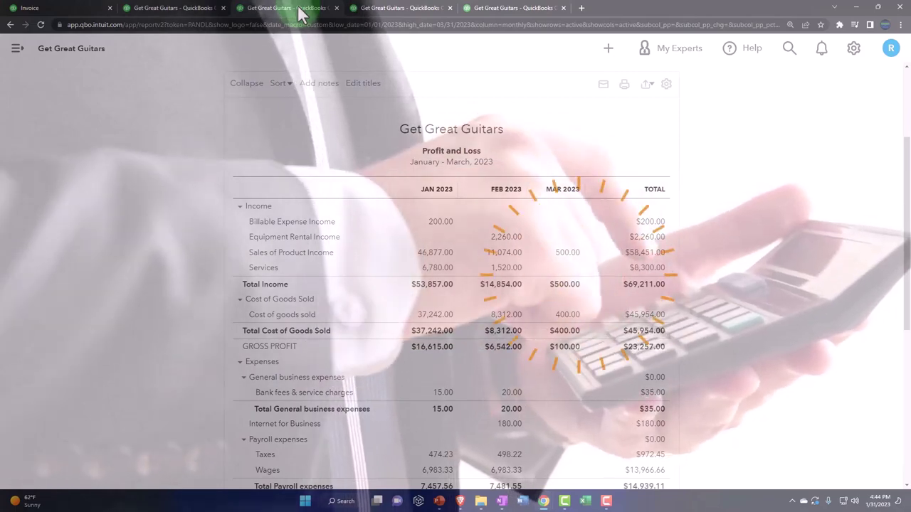
{"action": "key", "text": "ctrl+plus"}
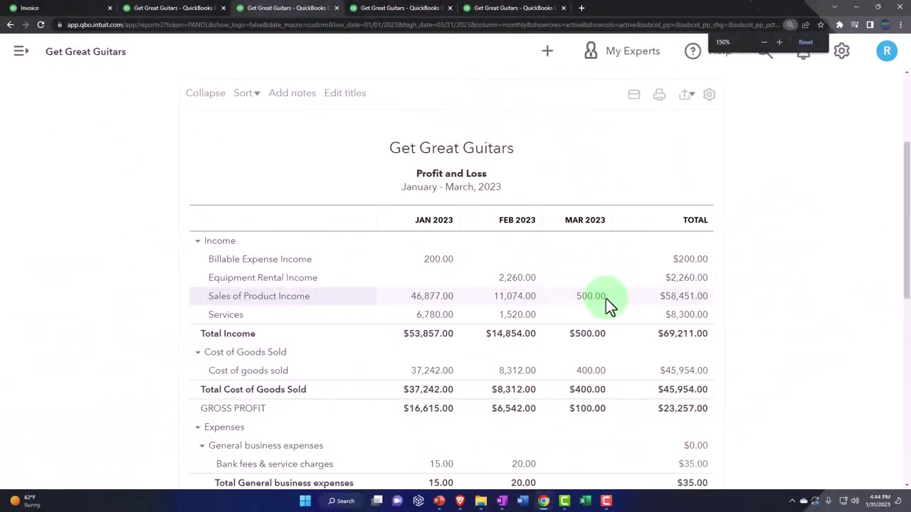
{"action": "key", "text": "ctrl+plus"}
{"action": "scroll", "coordinate": [606, 302], "scroll_direction": "down", "scroll_amount": 1}
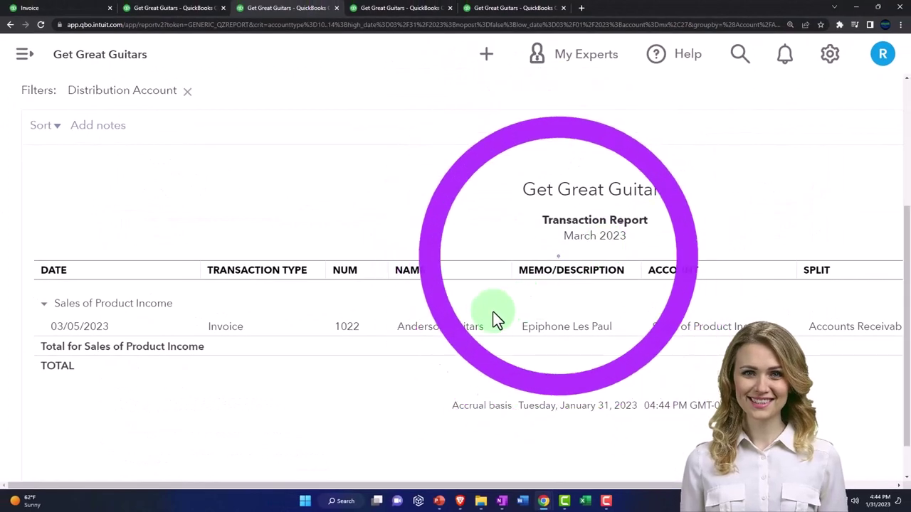
{"action": "left_click", "coordinate": [467, 329]}
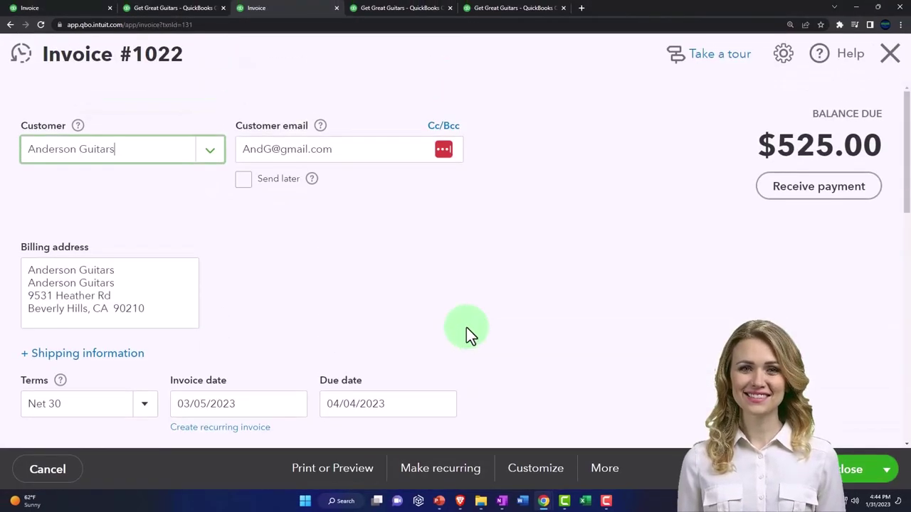
{"action": "scroll", "coordinate": [467, 327], "scroll_direction": "down", "scroll_amount": 1}
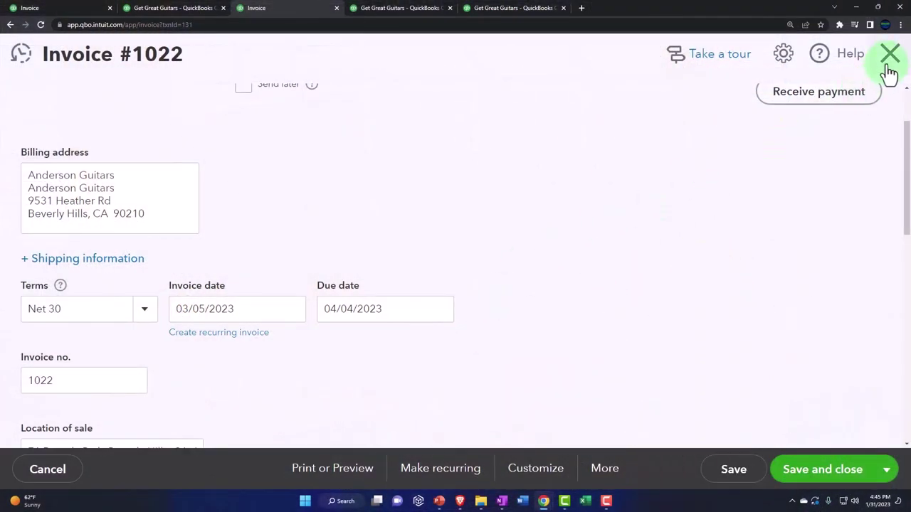
{"action": "left_click", "coordinate": [889, 63]}
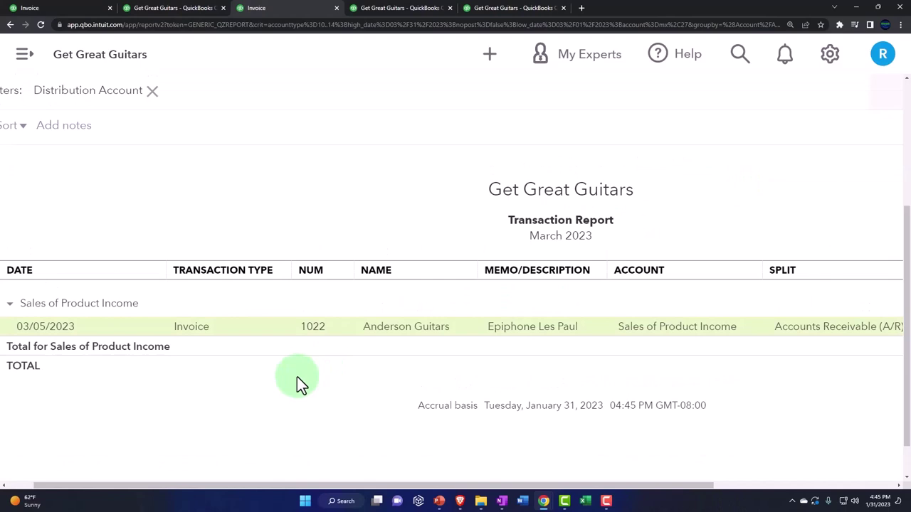
- Leave the Sales of Product Income transaction list for the January–March 2023 Profit and Loss summary
{"action": "scroll", "coordinate": [259, 384], "scroll_direction": "up", "scroll_amount": 3}
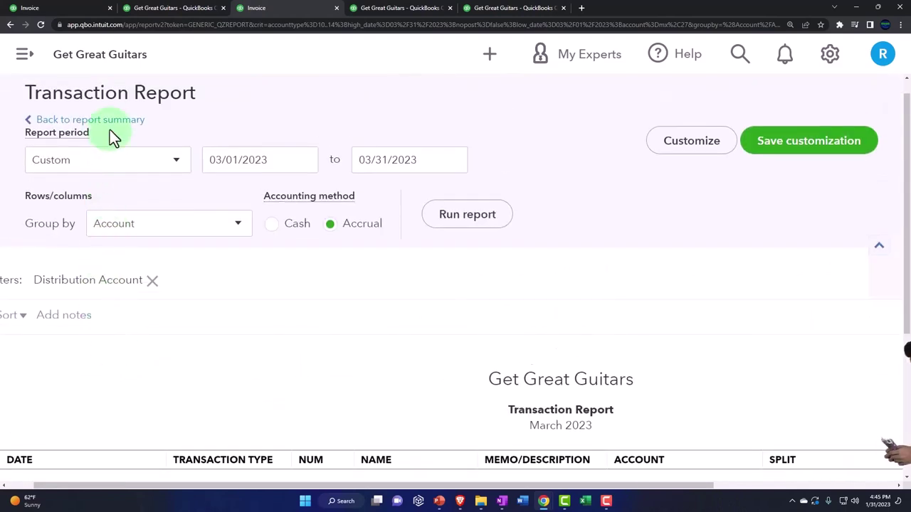
{"action": "left_click", "coordinate": [111, 122]}
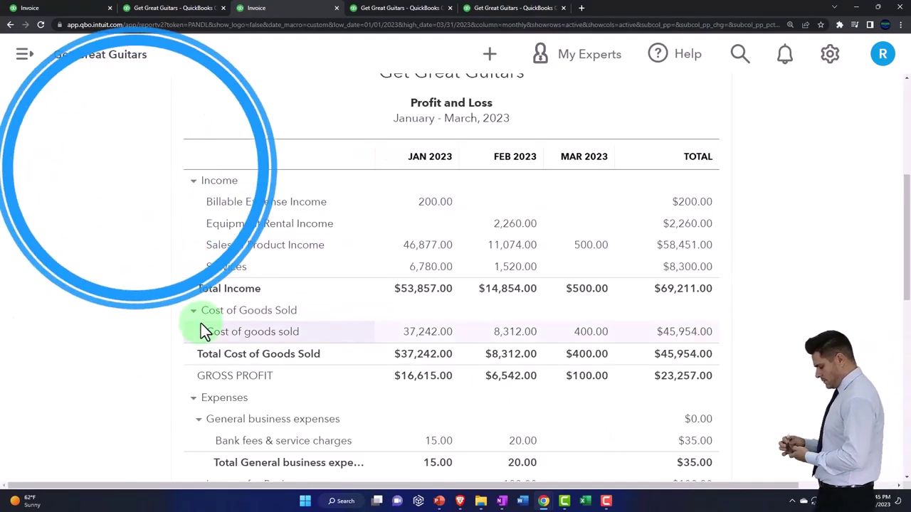